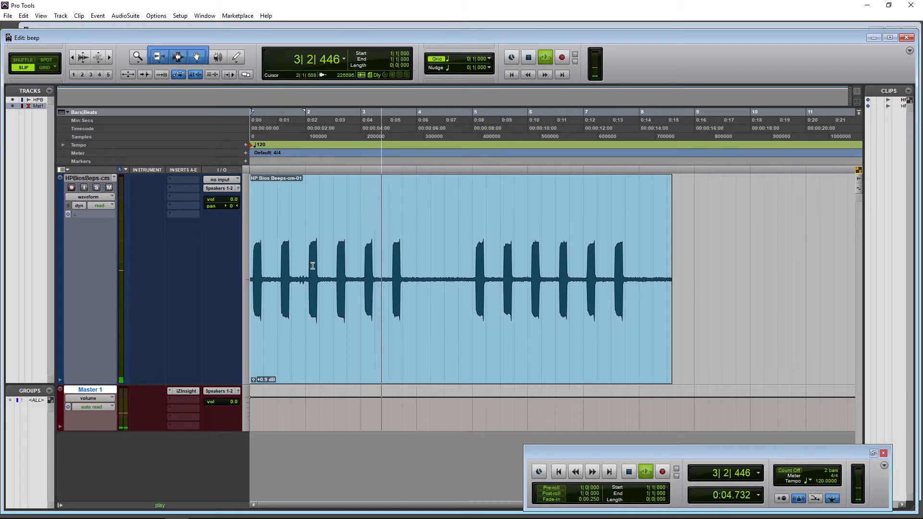
Step: Audition the background noise between the two groups of beeps with clip gain at +15.0 dB and track volume at +12.0 dB
key(space)
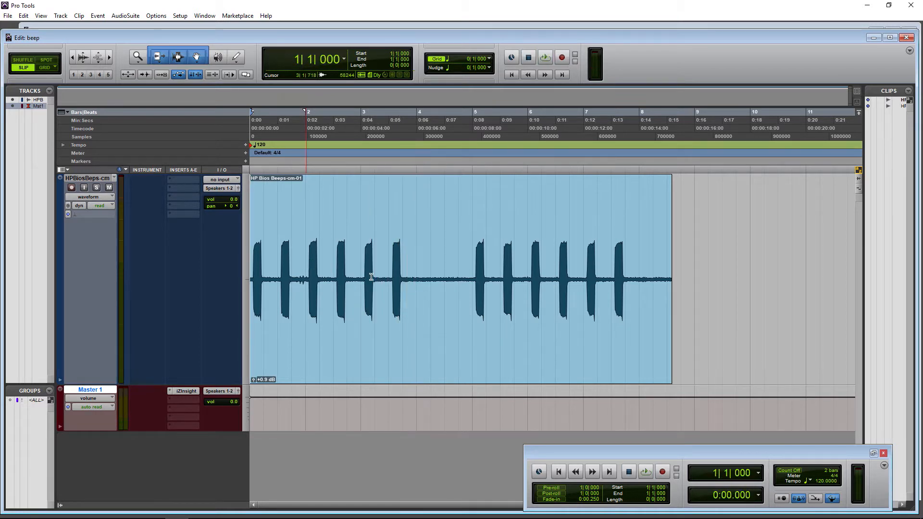
drag(410, 276, 469, 287)
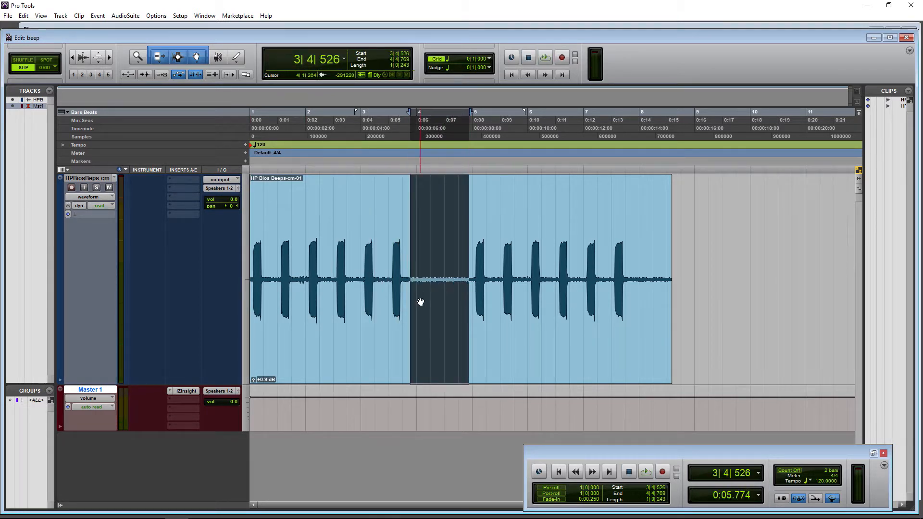
key(space)
mouse_move(255, 379)
mouse_down()
mouse_move(250, 366)
mouse_move(251, 384)
mouse_up()
key(space)
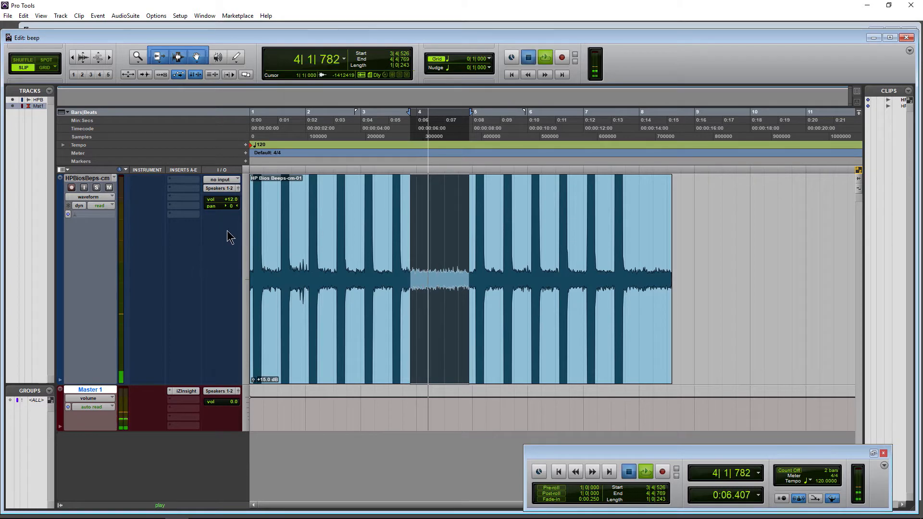
key(space)
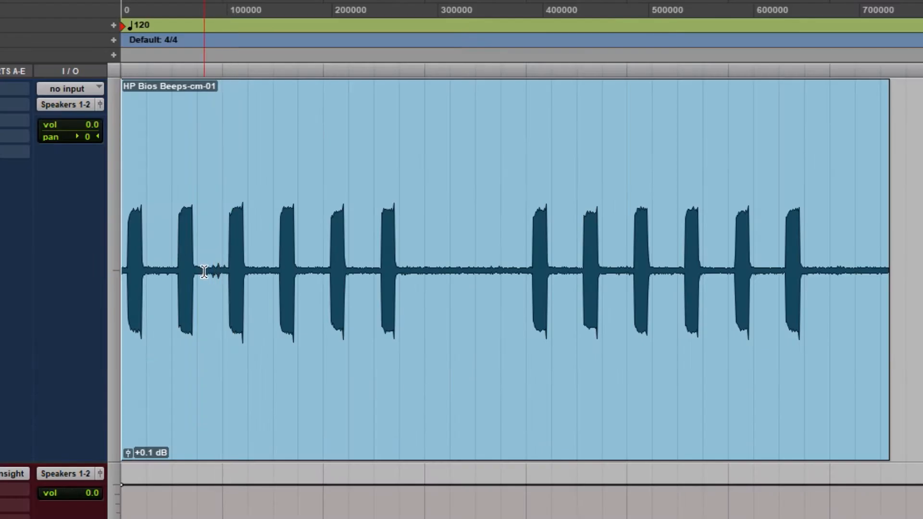
Step: Audition the small noise bump between the second and third beeps with the clip gain raised to +10.3 dB and the track volume boosted
drag(294, 280, 304, 278)
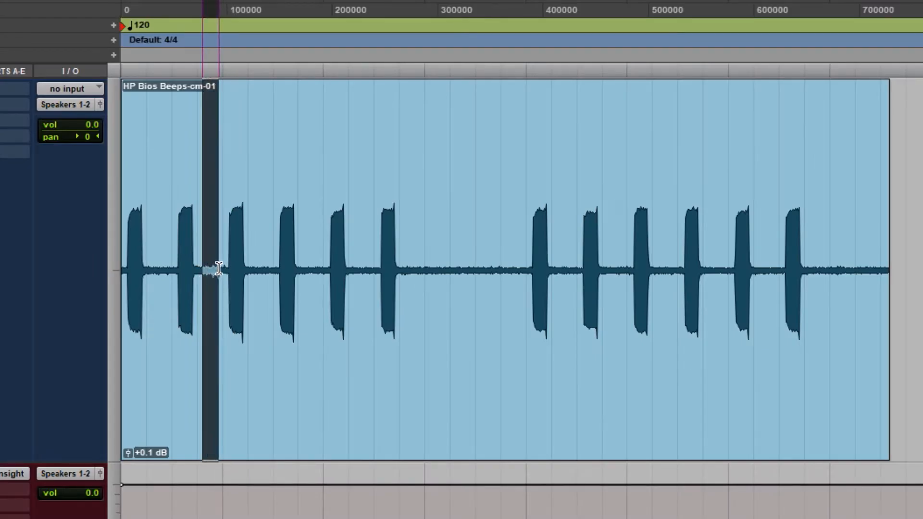
drag(219, 268, 224, 269)
drag(125, 449, 120, 438)
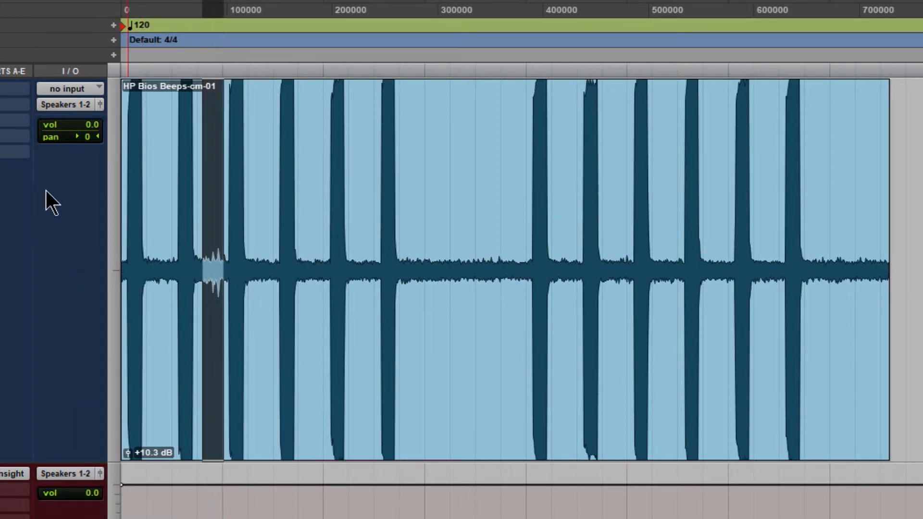
drag(83, 127, 89, 100)
key(space)
key(space)
Step: Reset the audio track's volume to 0.0, return to the session start and lower the clip gain to +0.9 dB
alt+click(88, 129)
key(Return)
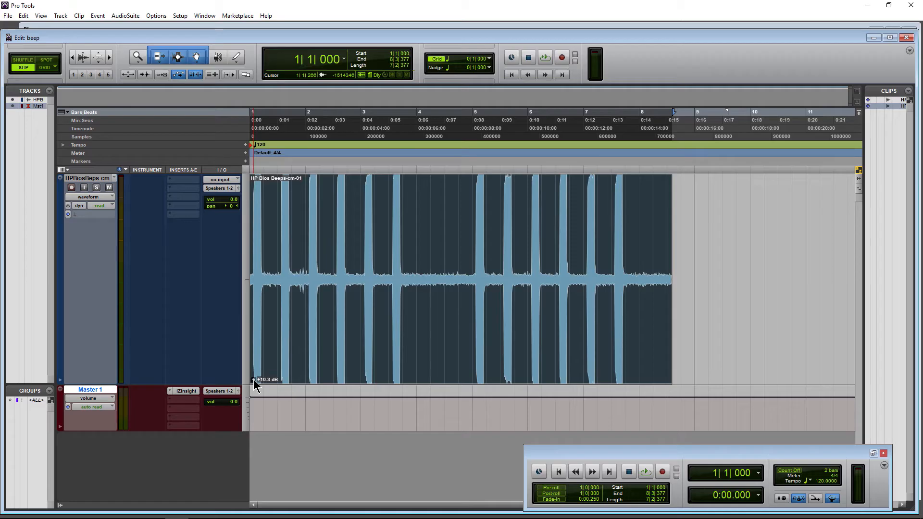
drag(128, 453, 128, 473)
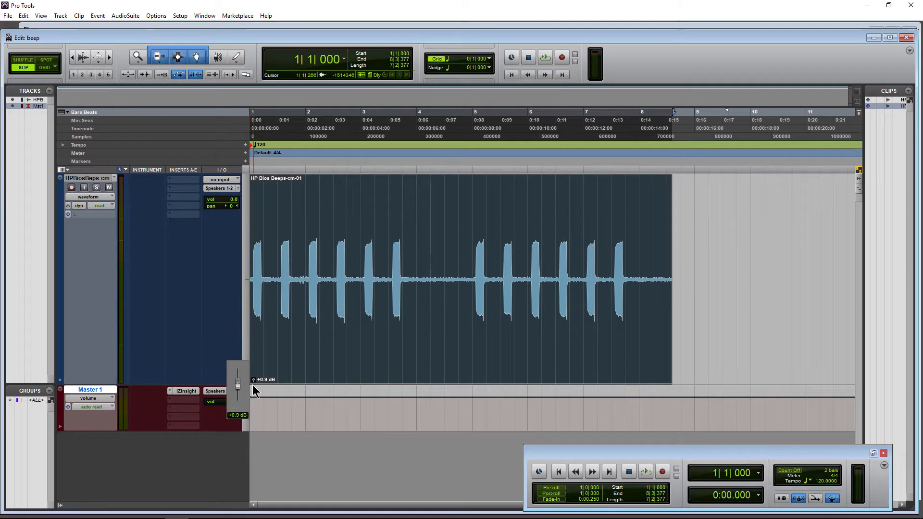
Step: Insert iZotope RX 6 Spectral De-noise (mono) on the beeps track and move its window clear of the first beeps
click(191, 188)
mouse_move(216, 198)
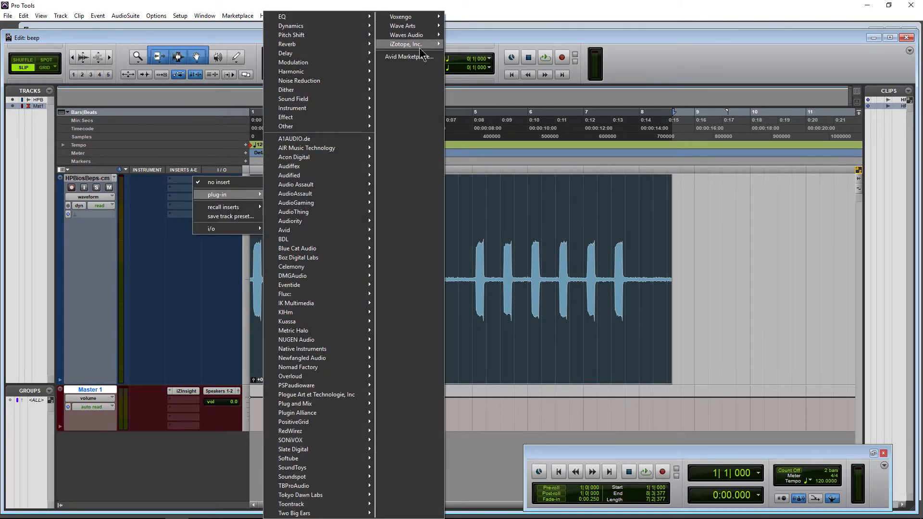
mouse_move(423, 46)
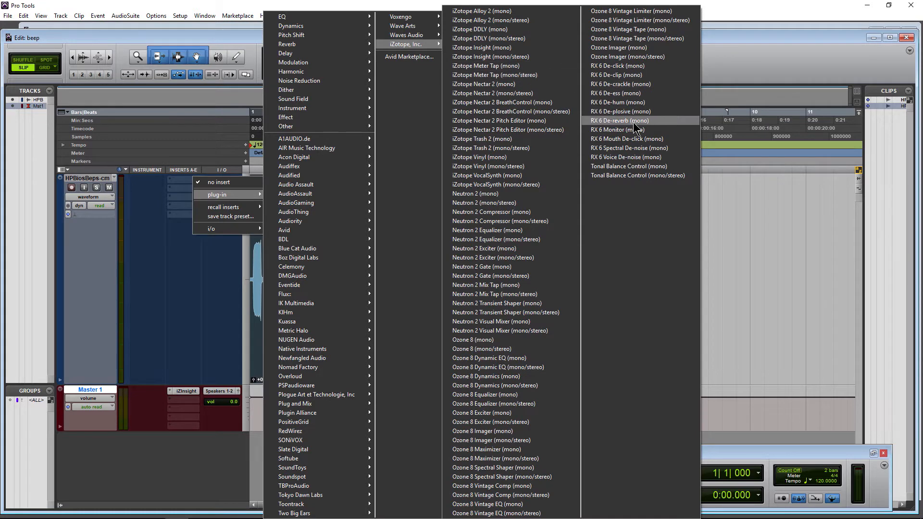
click(629, 148)
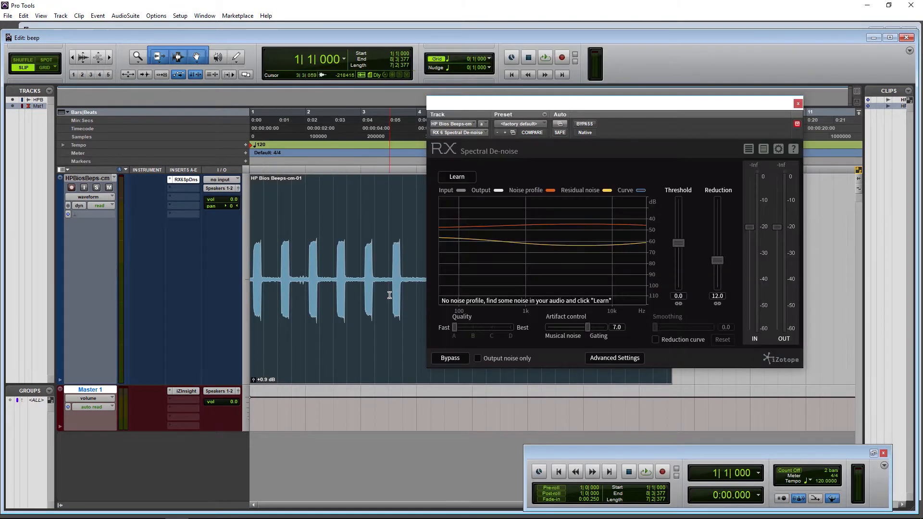
drag(561, 108, 655, 117)
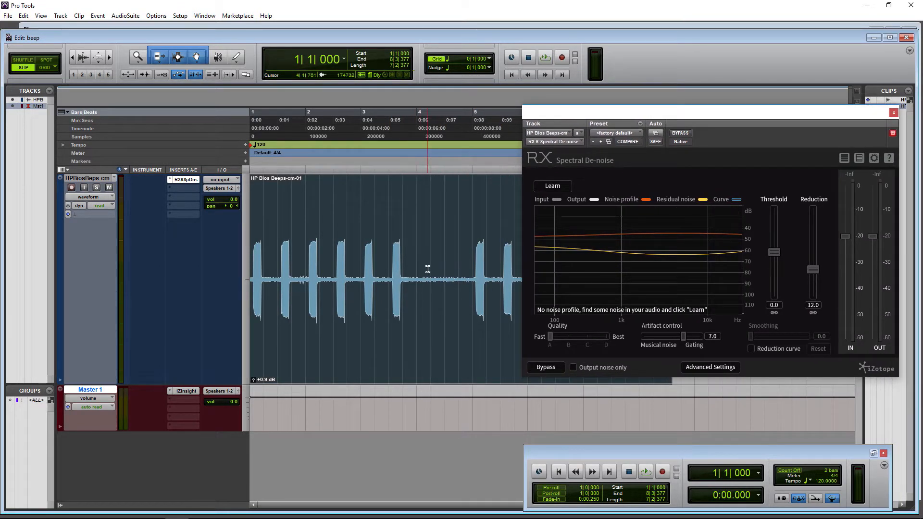
Step: Audition the gap between the beep groups with track volume at +9.0 and clip gain at +3.5 dB, comparing the de-noiser bypassed and active
click(408, 271)
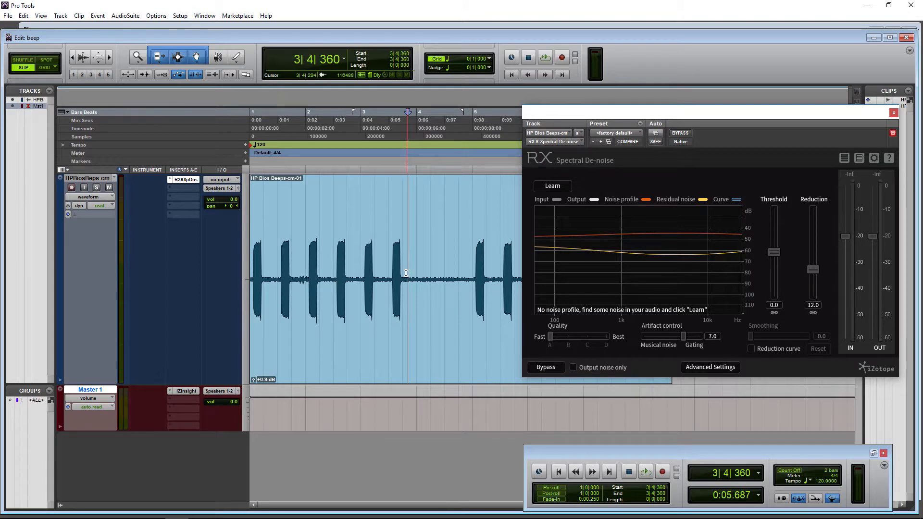
drag(406, 273, 469, 278)
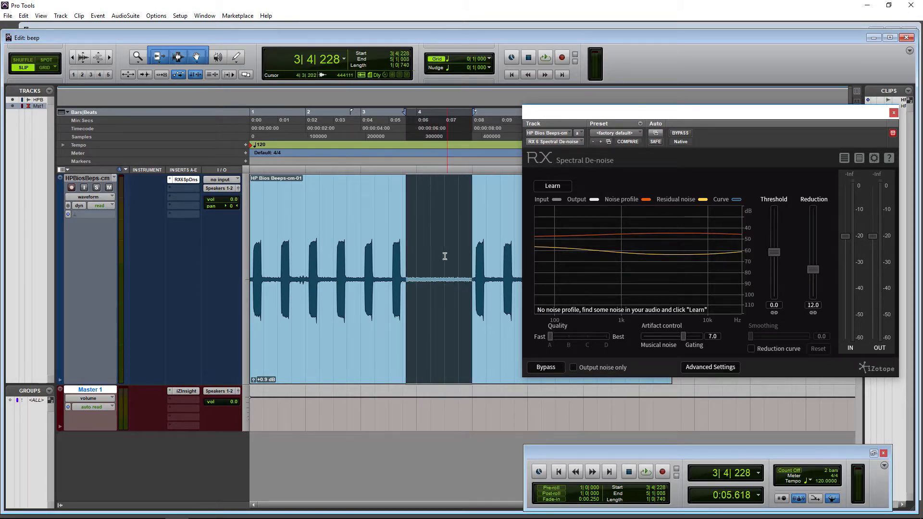
key(space)
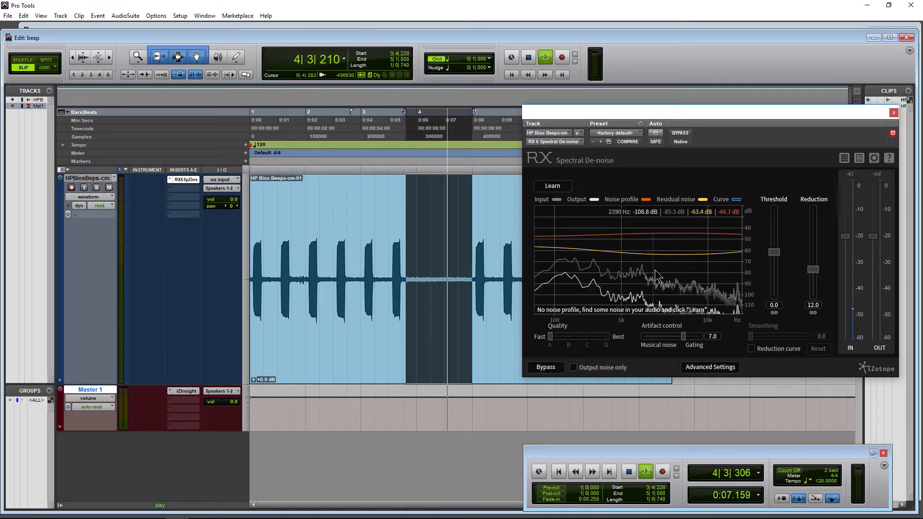
drag(234, 199, 235, 190)
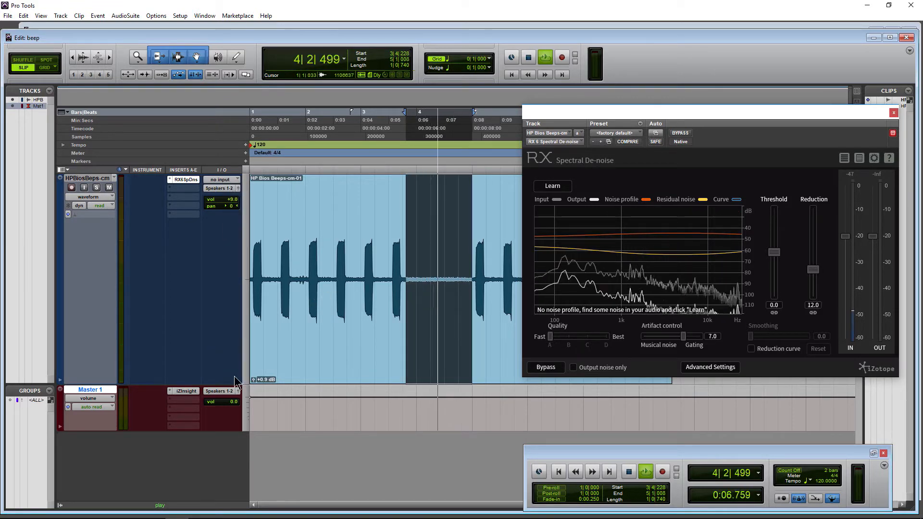
drag(252, 381, 251, 377)
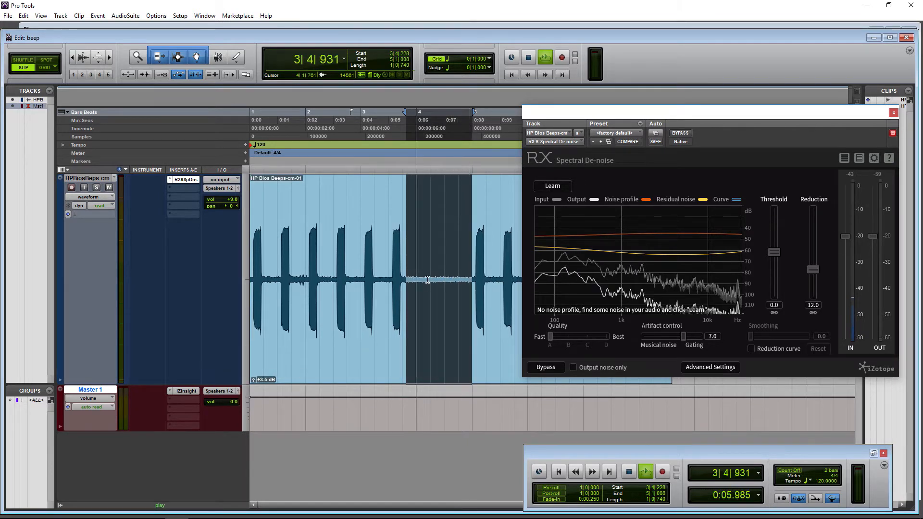
click(681, 133)
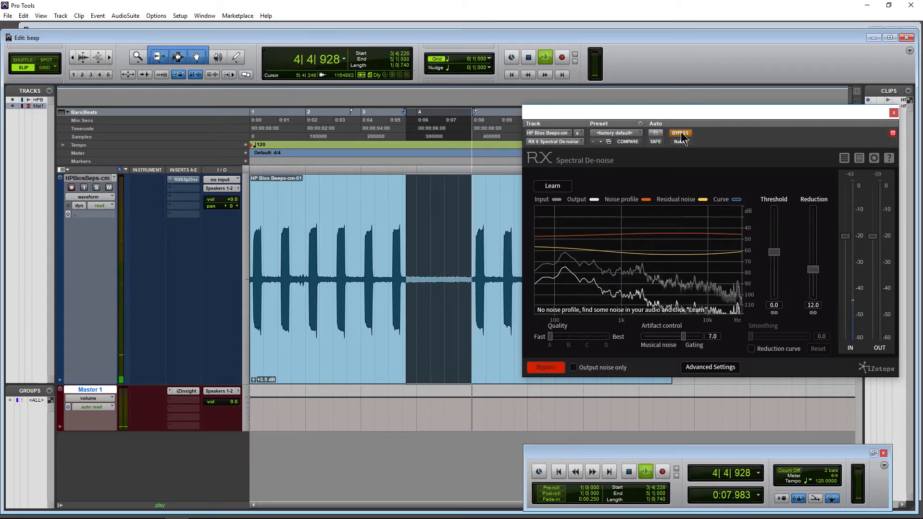
click(681, 134)
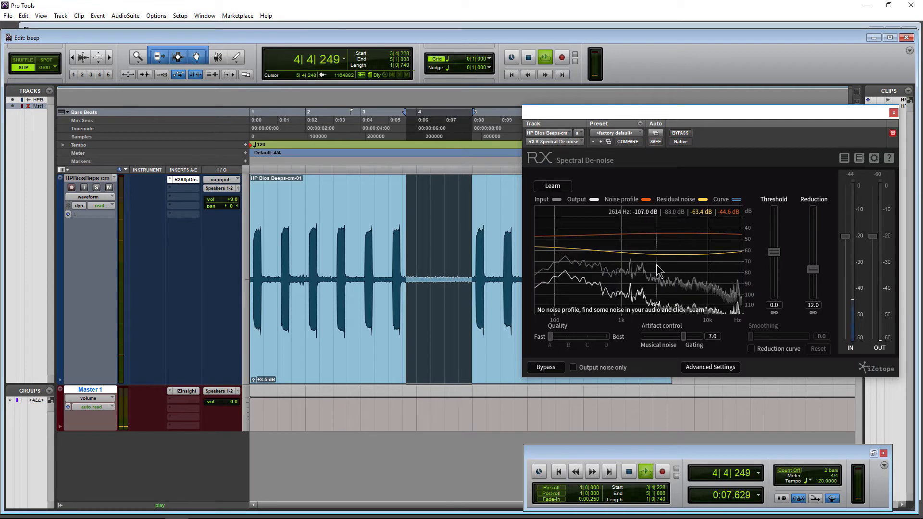
Step: Select only the noise between the two beep groups and play it while Spectral De-noise learns its noise profile
click(419, 269)
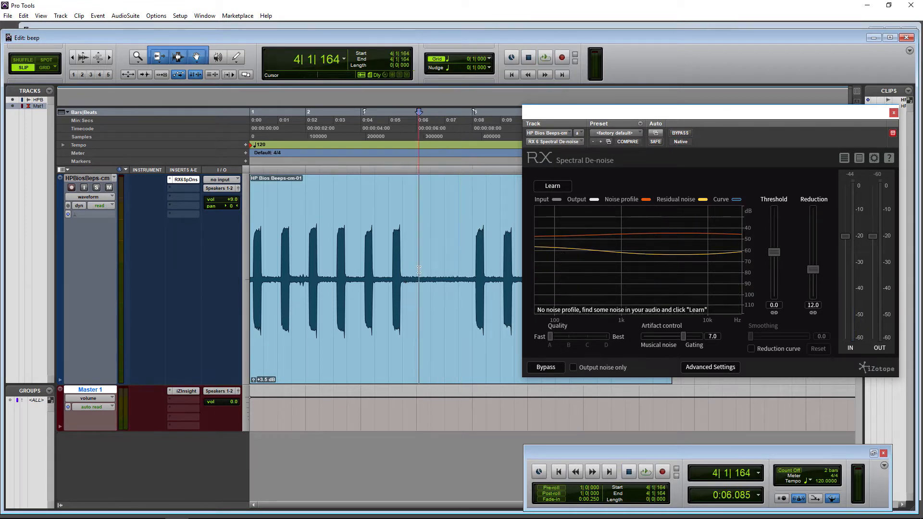
drag(408, 267, 470, 278)
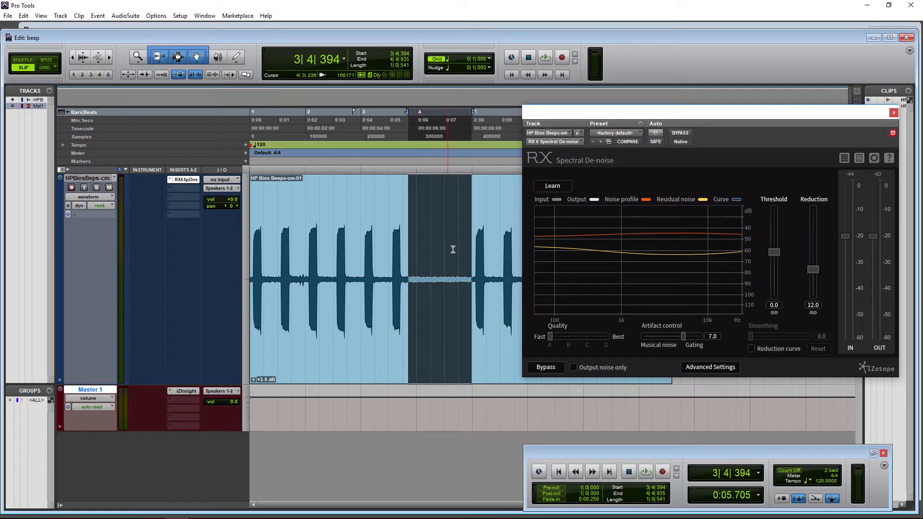
click(553, 186)
click(545, 59)
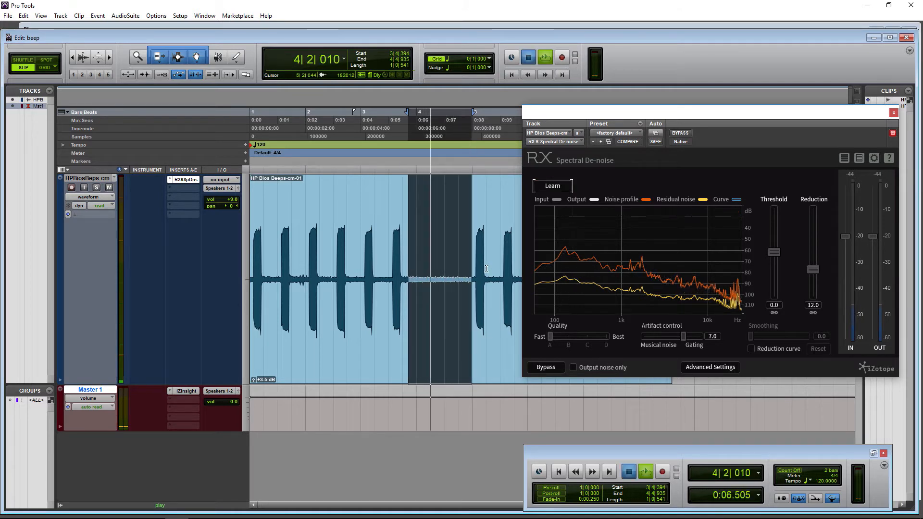
key(space)
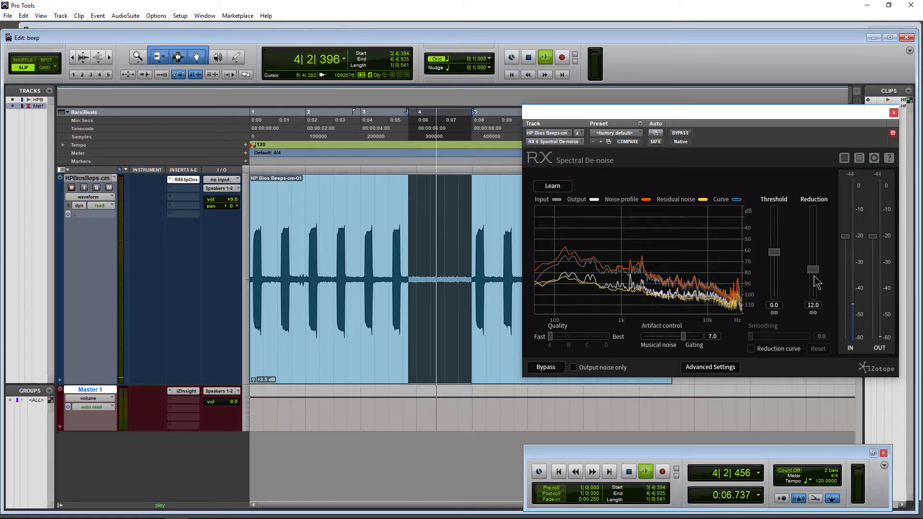
Step: Play the noise gap at +12.0 track volume and set the de-noise threshold to 2.2 and reduction to 40.0
key(space)
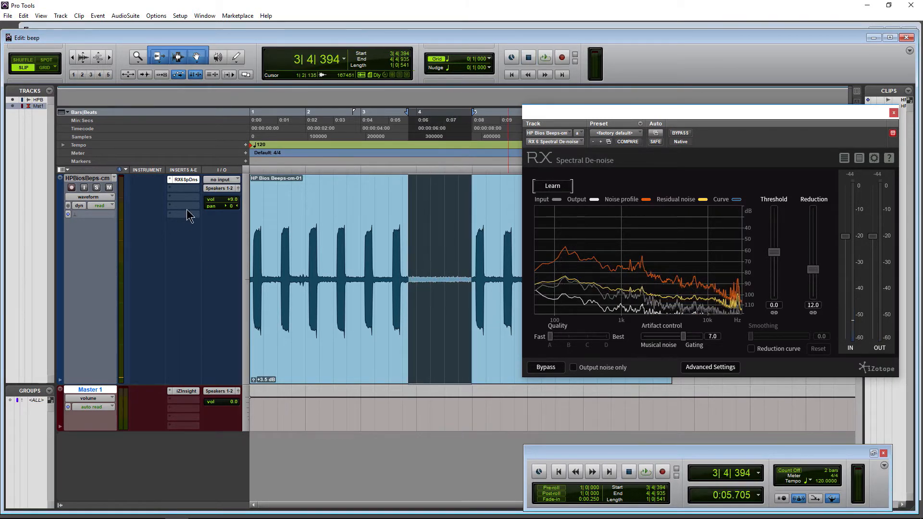
key(space)
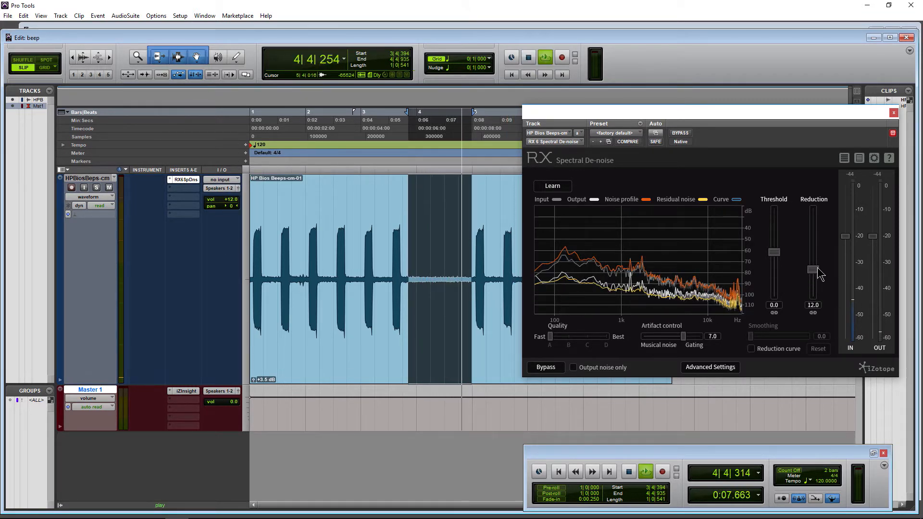
drag(818, 274, 817, 213)
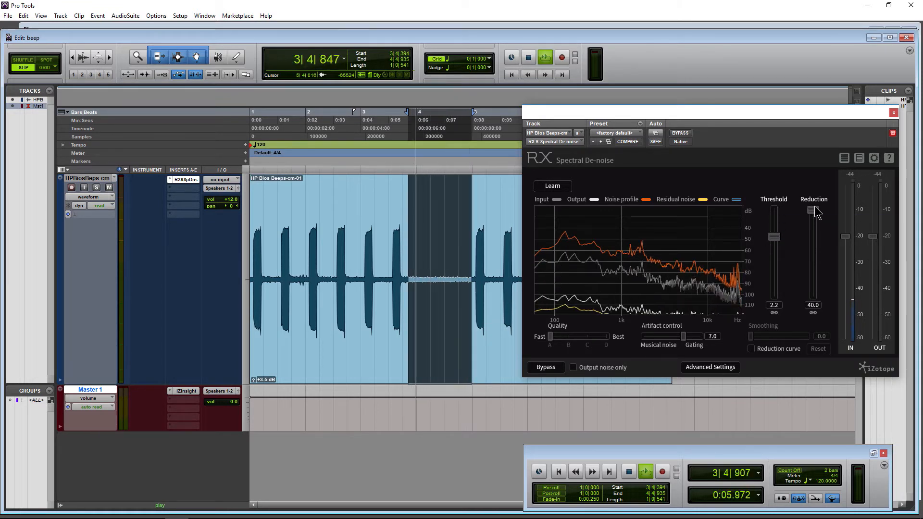
key(space)
Step: Play the beeps from the session start, setting track volume to +5.4, de-noise threshold to 1.7 and reduction to 22.8
click(511, 74)
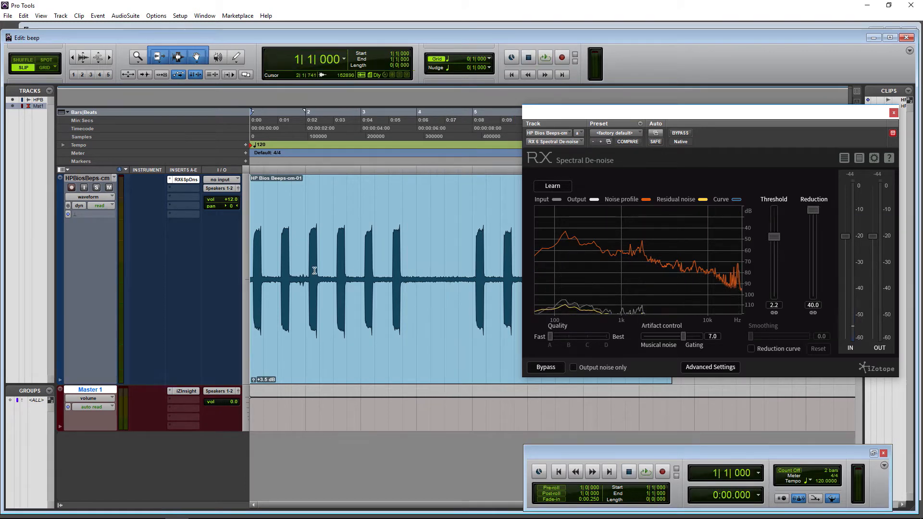
key(space)
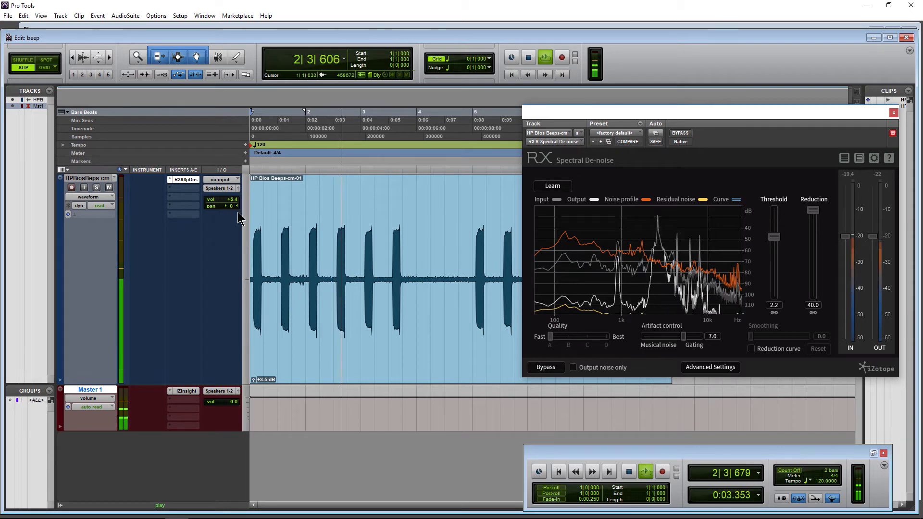
key(space)
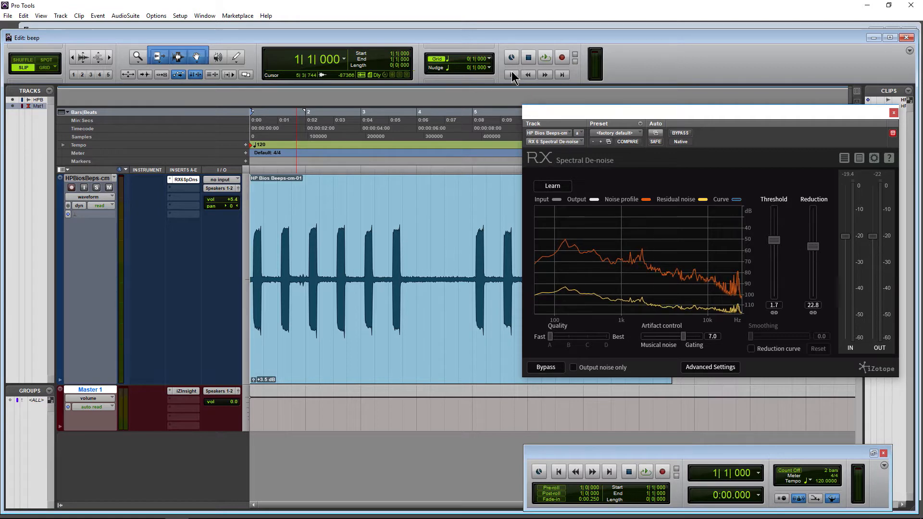
key(space)
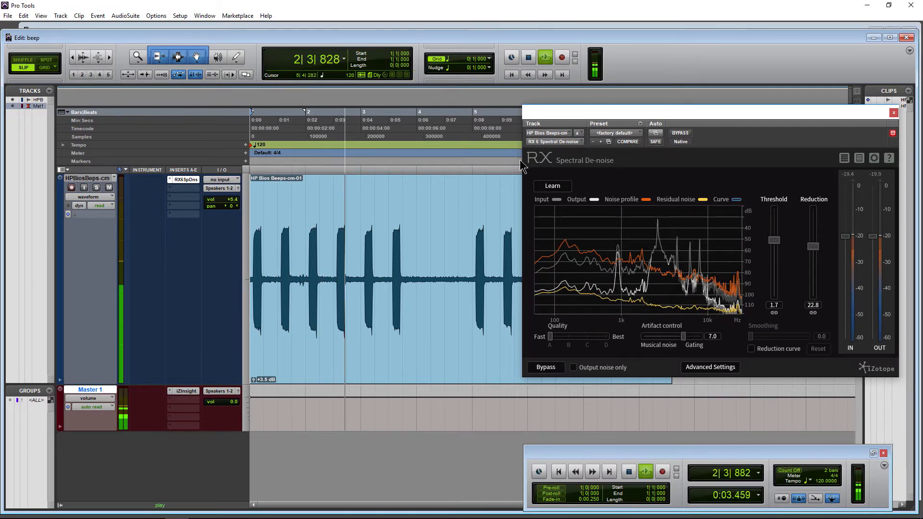
Step: Set the de-noise threshold to 0.0, artifact control to 9.1 and reduction to 24.9, and audition the noise between the second and third beeps
drag(774, 240, 779, 259)
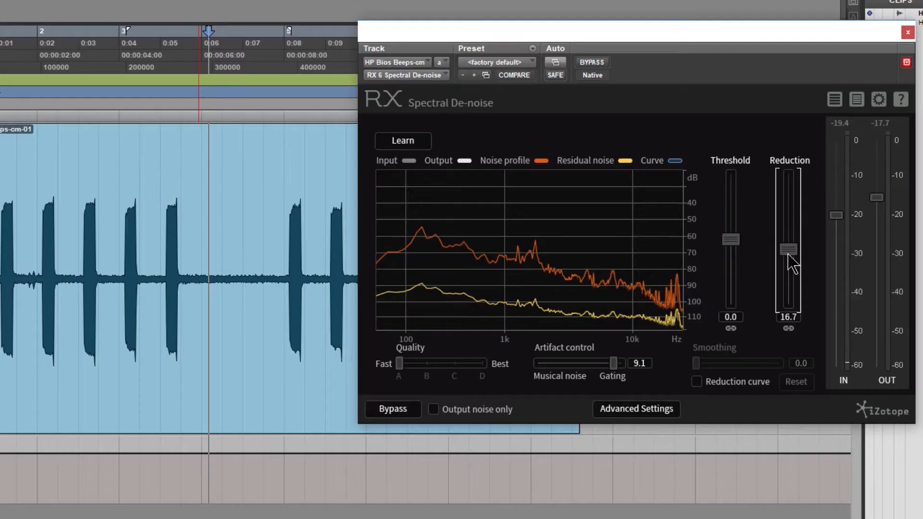
drag(813, 263, 813, 270)
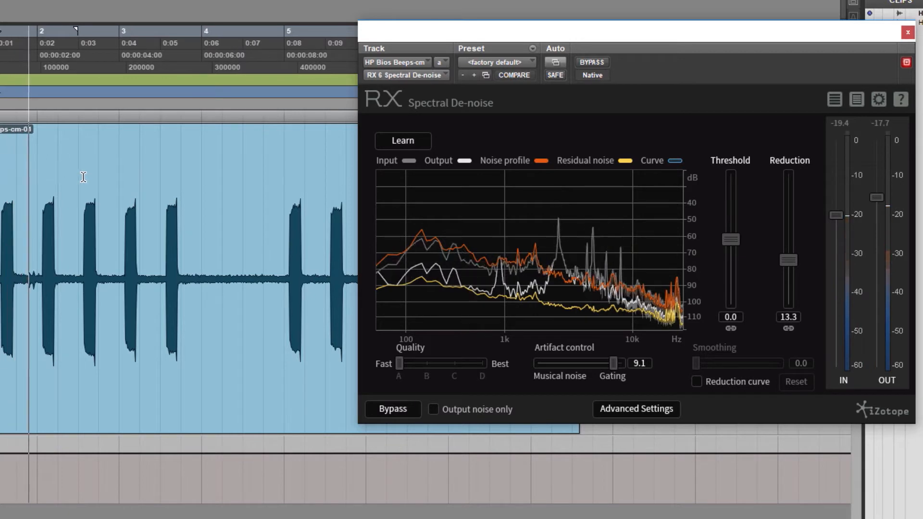
drag(791, 256, 791, 222)
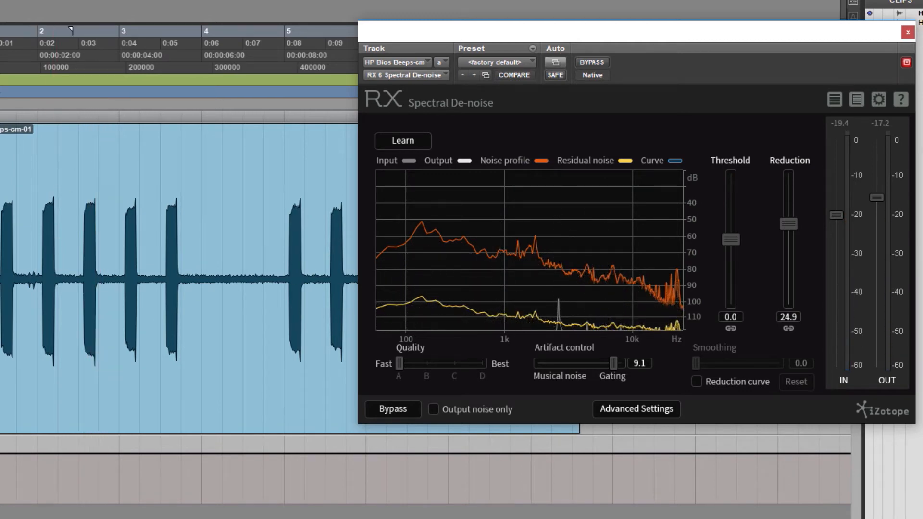
drag(19, 280, 46, 281)
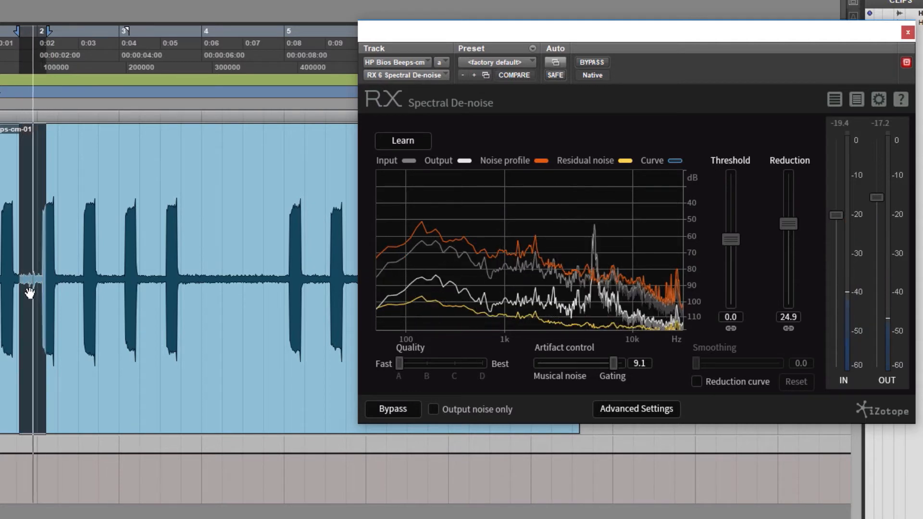
key(Return)
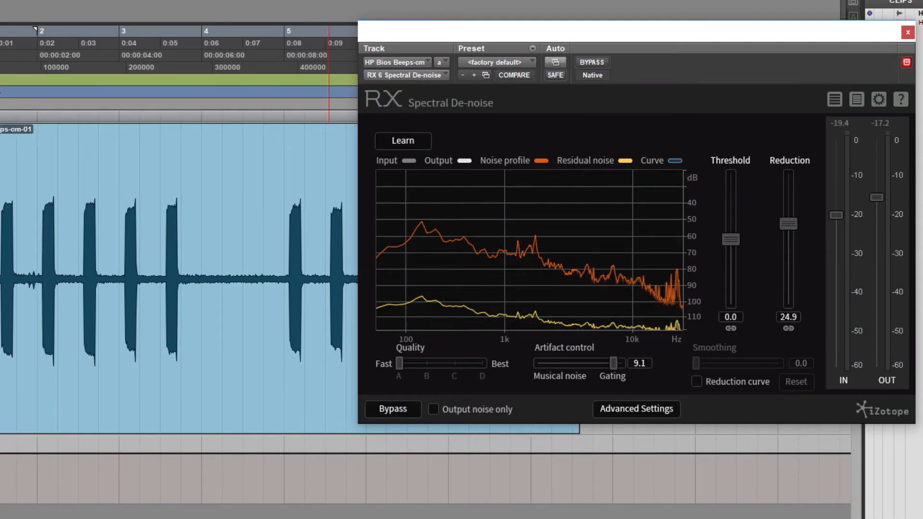
Step: Play the beeps from the session start, comparing Spectral De-noise bypassed with it active
drag(574, 35, 489, 16)
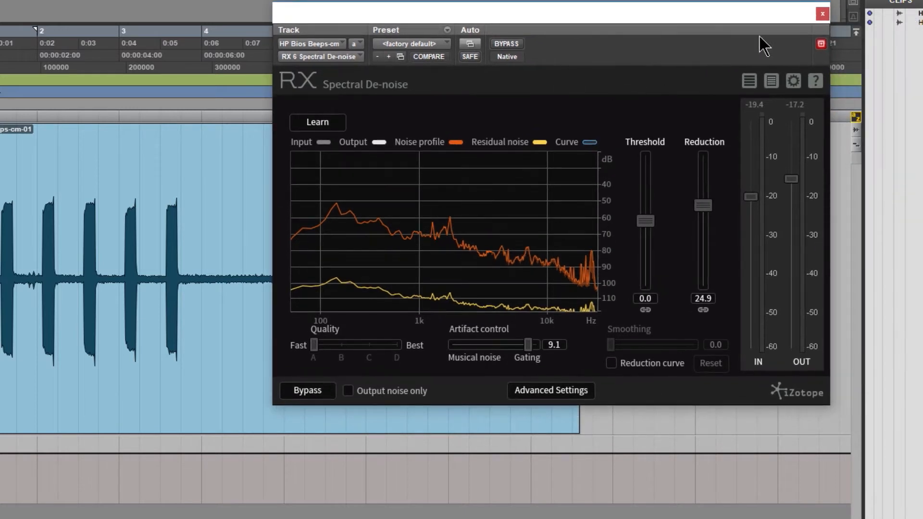
click(822, 14)
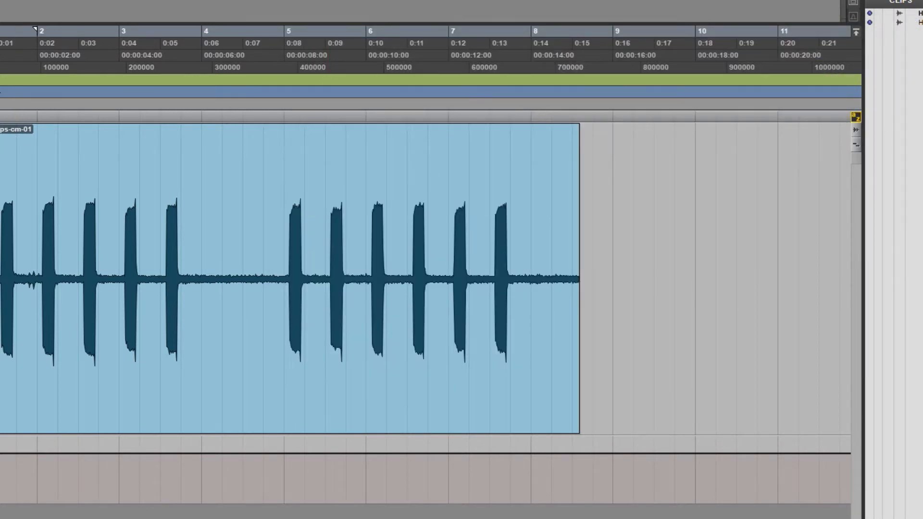
click(186, 180)
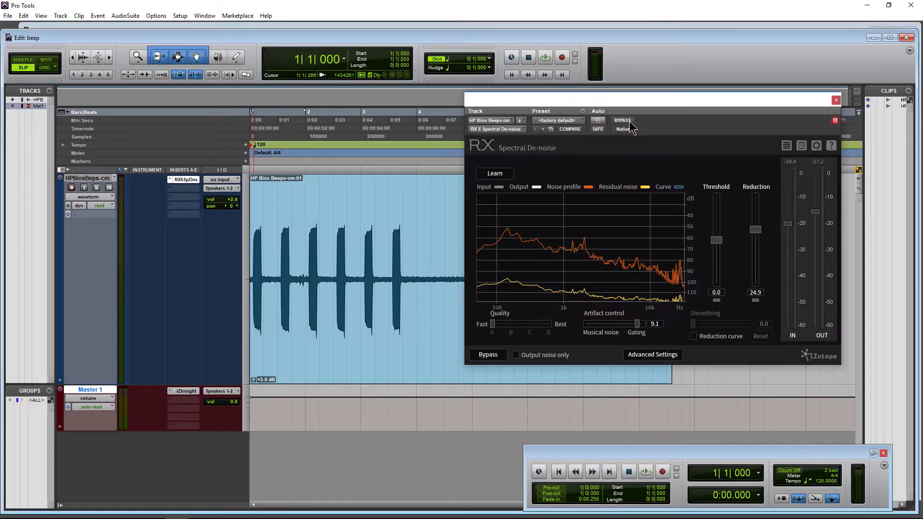
click(624, 121)
key(space)
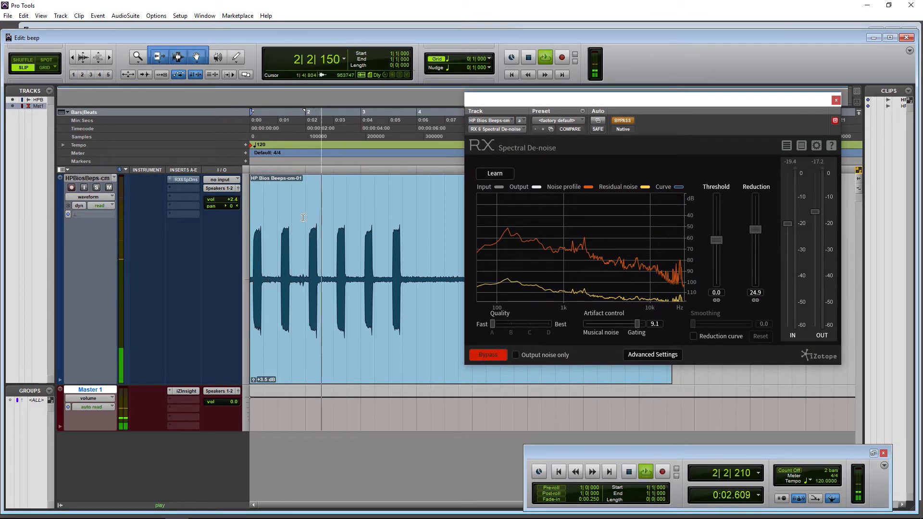
click(624, 121)
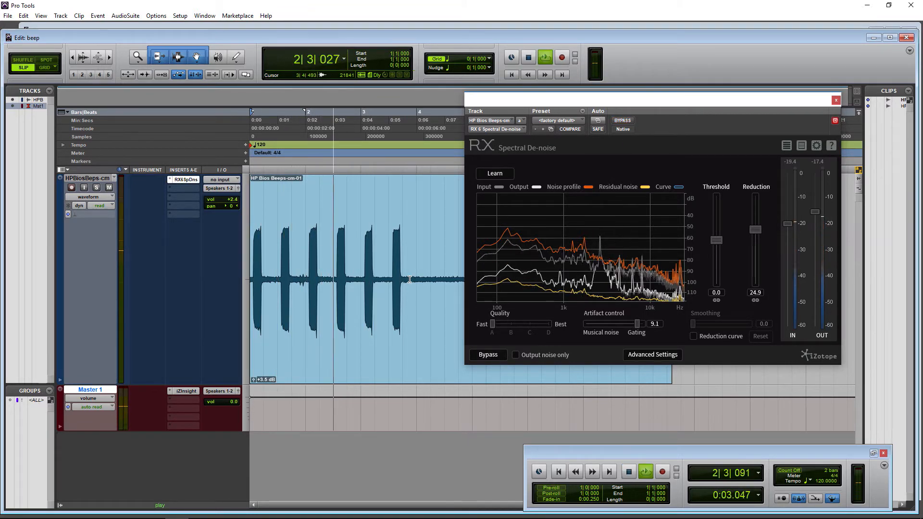
key(space)
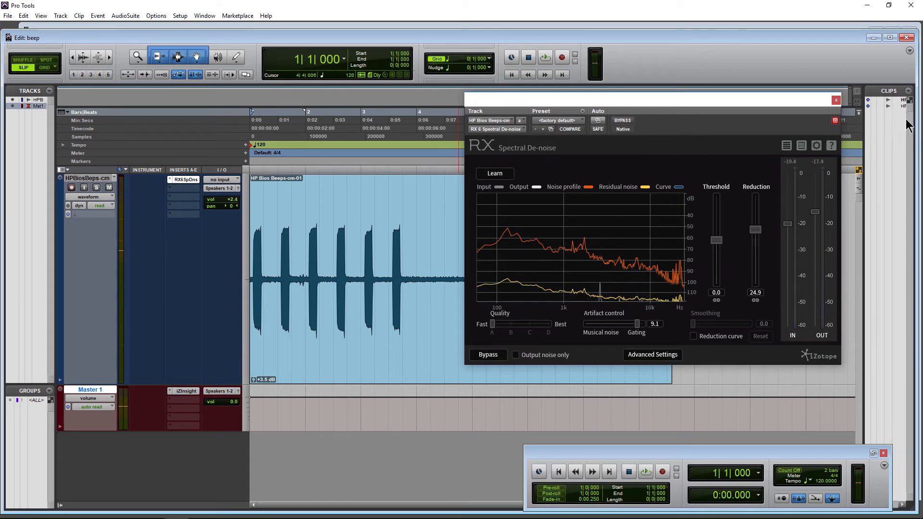
Step: Insert the iZotope Neutron 2 Gate (mono) after Spectral De-noise on the beeps track, keeping its default preset
click(836, 101)
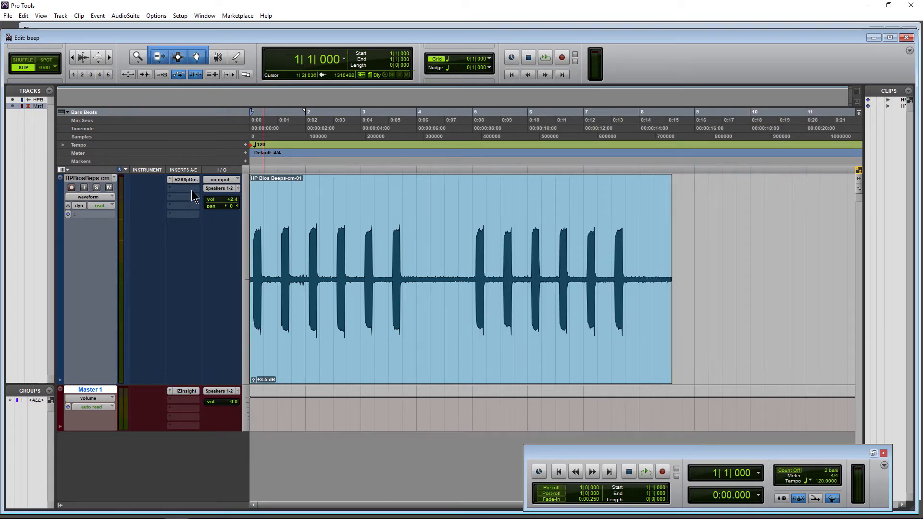
click(192, 190)
mouse_move(224, 204)
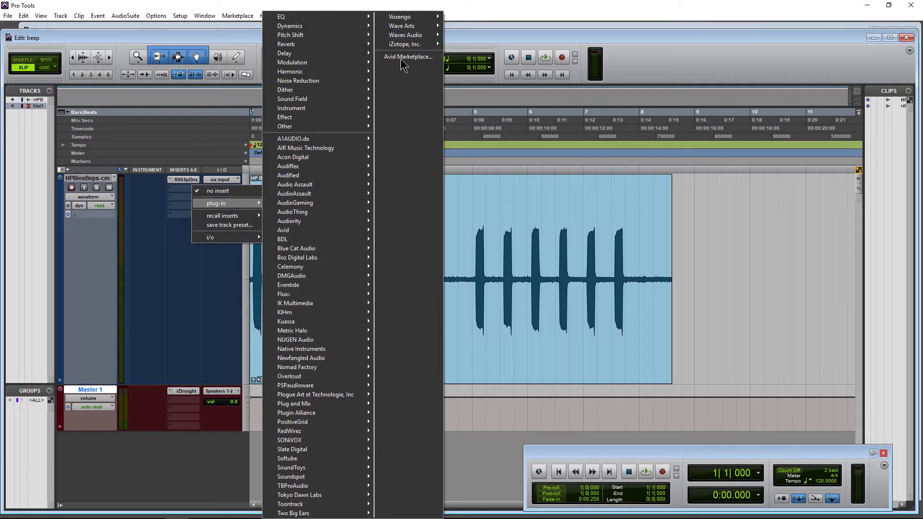
mouse_move(409, 45)
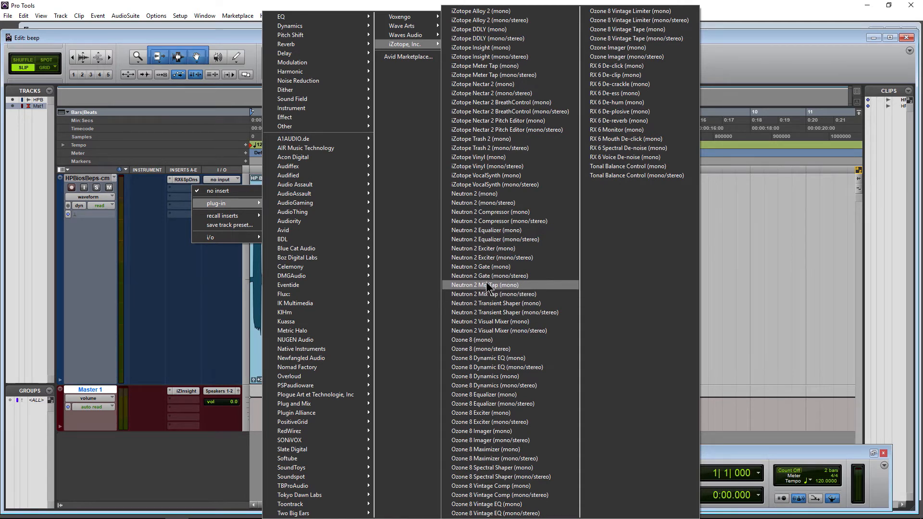
click(499, 268)
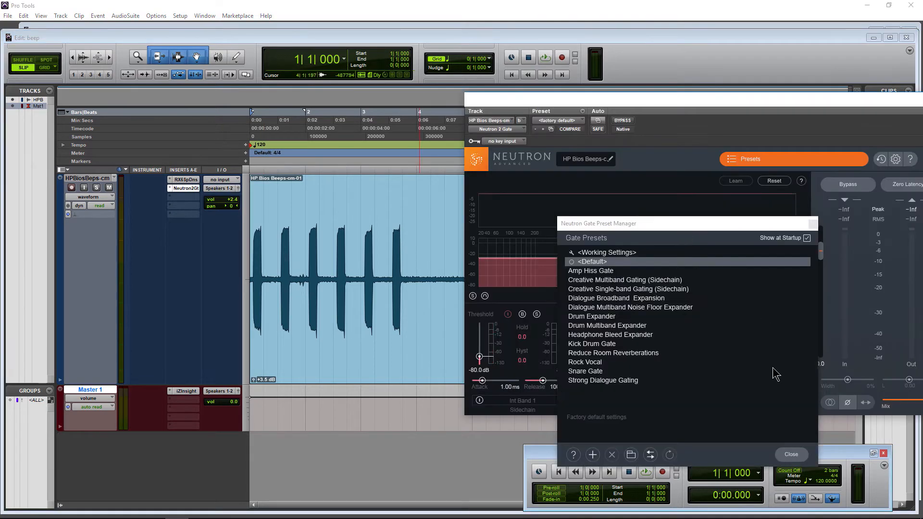
click(790, 454)
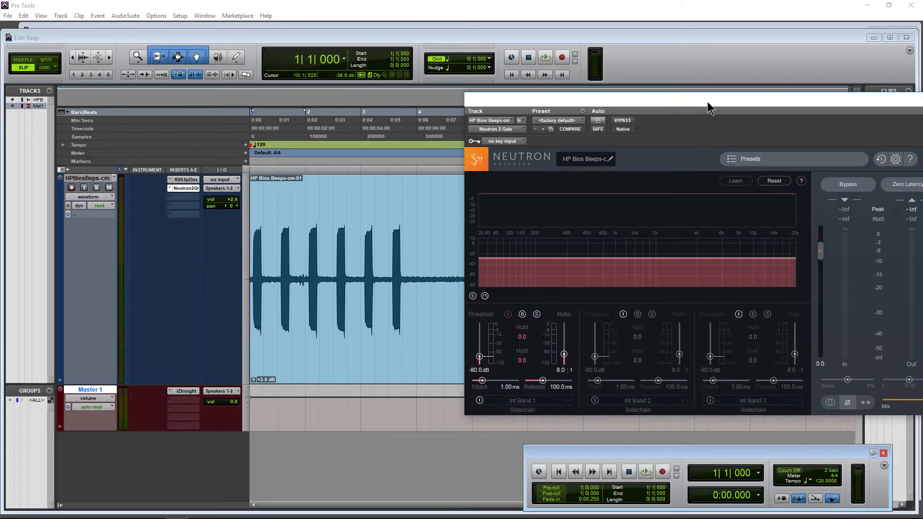
drag(710, 108, 637, 97)
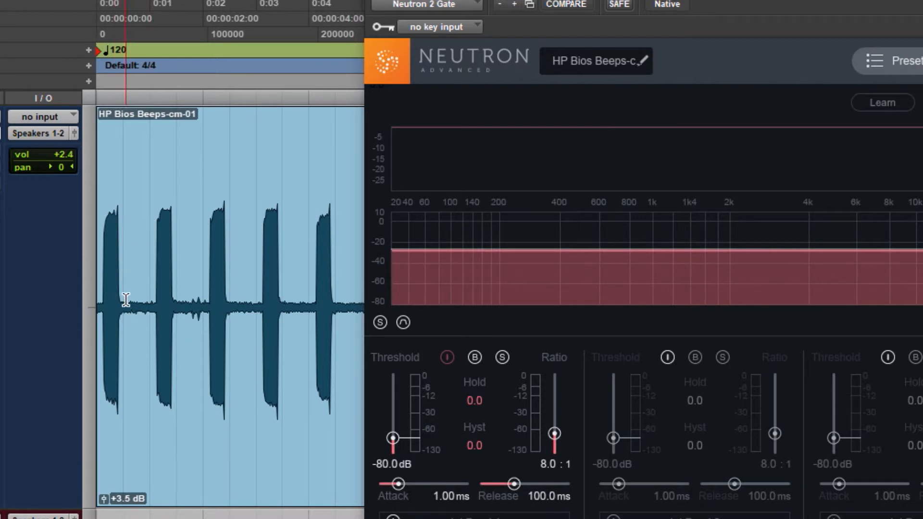
Step: Play the beeps from the session start and set the gate's threshold to -30.1 dB and ratio to 17.2:1
drag(125, 299, 153, 302)
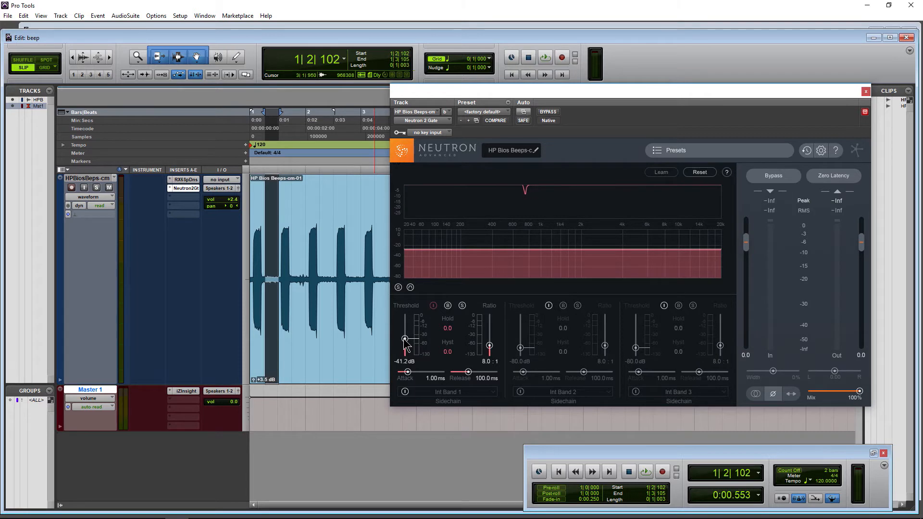
click(511, 75)
key(space)
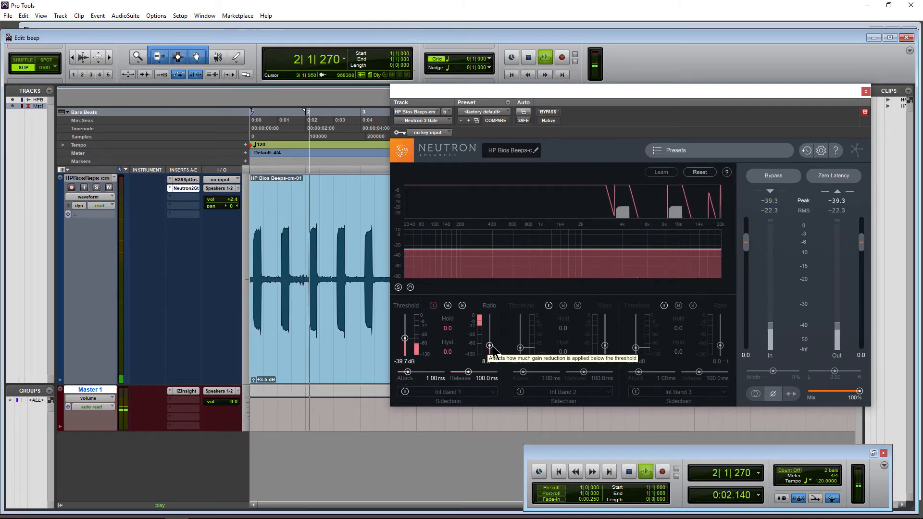
drag(489, 345, 491, 335)
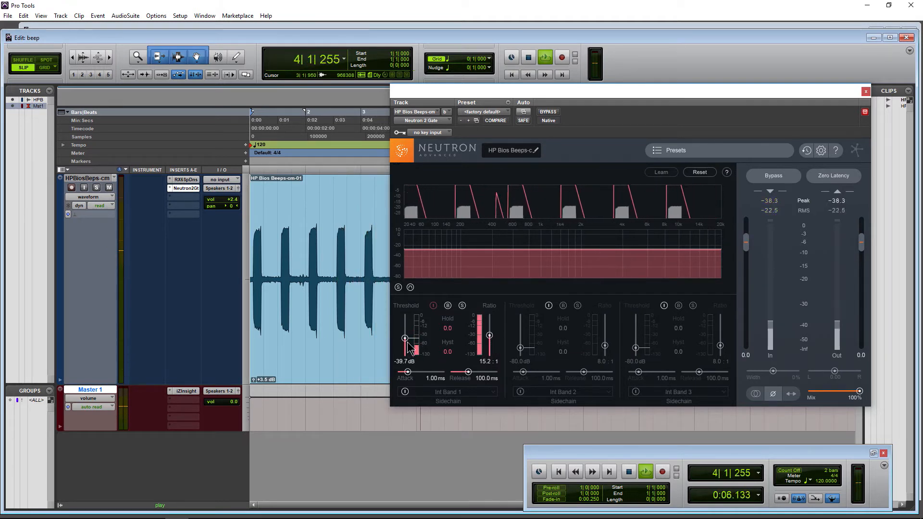
key(space)
key(space)
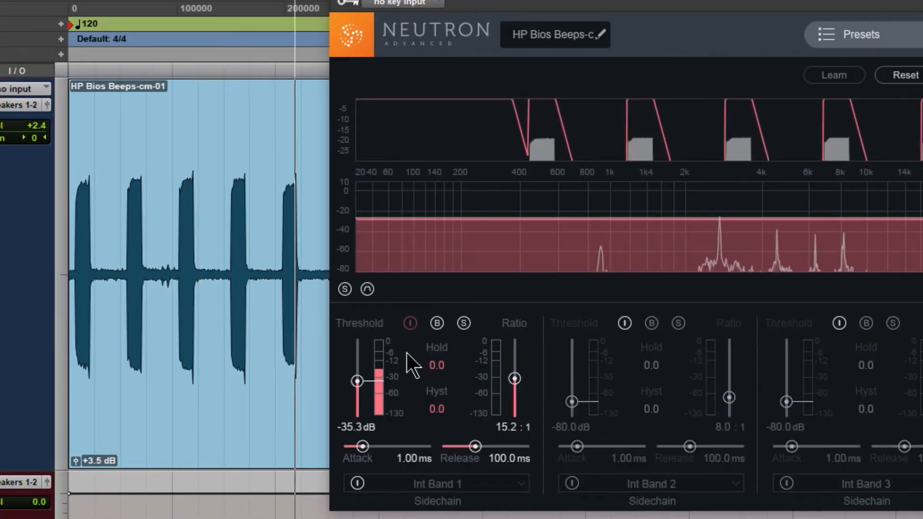
drag(357, 382, 357, 377)
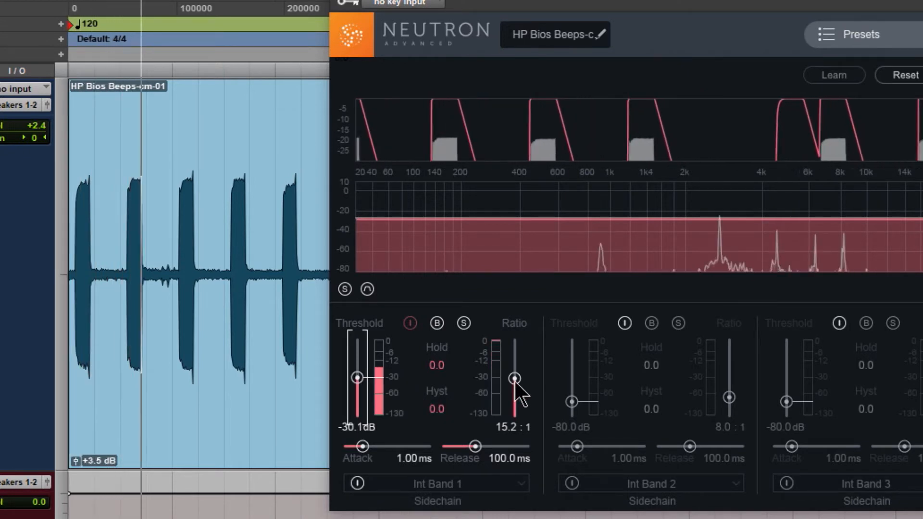
drag(515, 378, 515, 374)
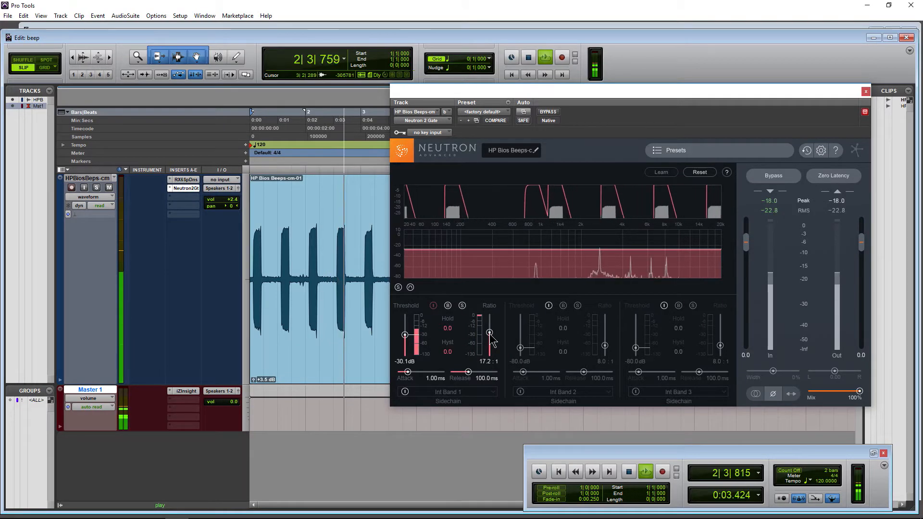
key(space)
Step: Set the Spectral De-noise threshold to 0.6 and reduction to 22.6 while playing the beeps
click(185, 180)
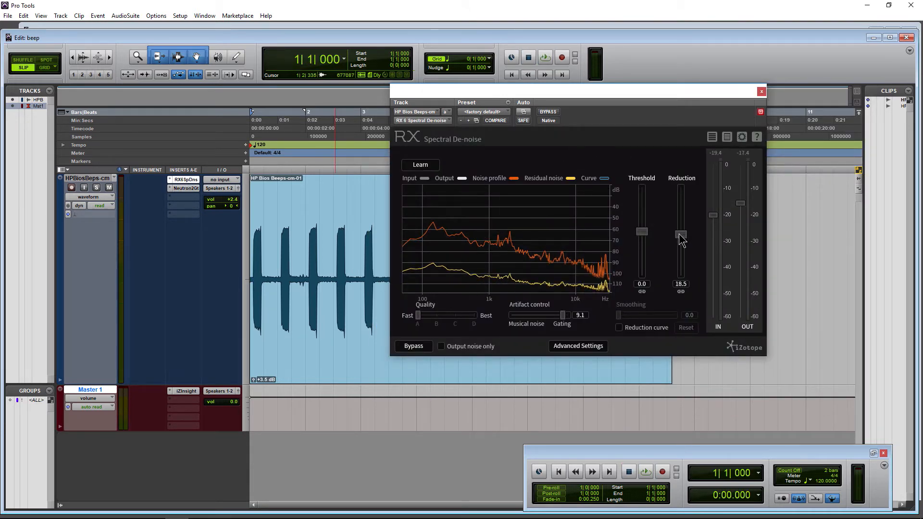
key(space)
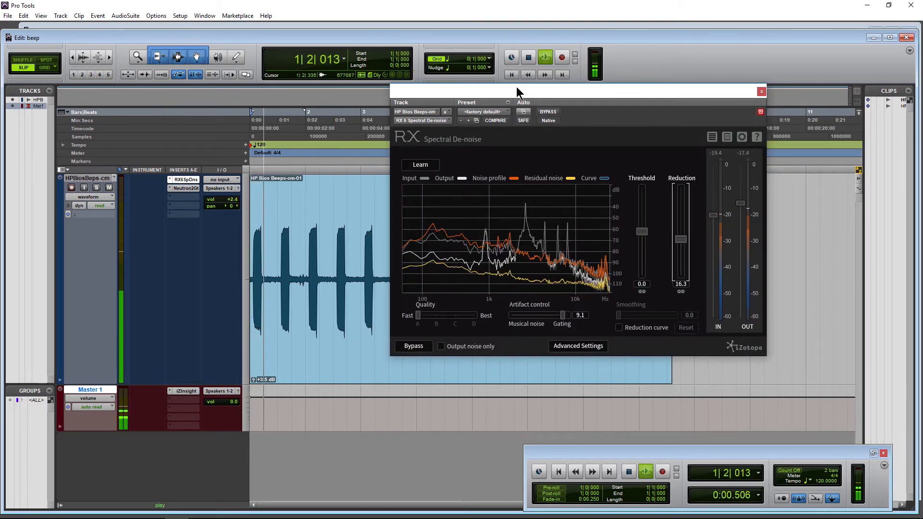
drag(642, 233, 682, 227)
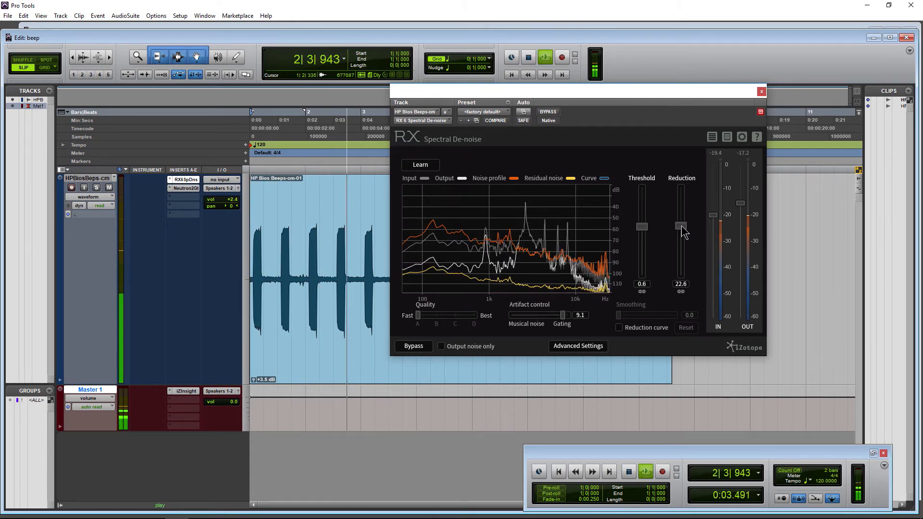
key(space)
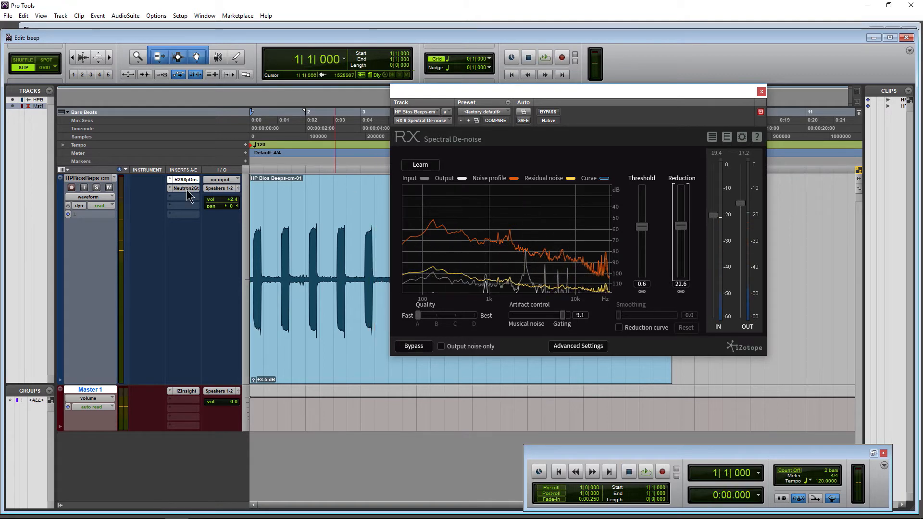
Step: Set the Neutron gate's attack to 0.46 ms while playing the beeps
click(185, 189)
key(space)
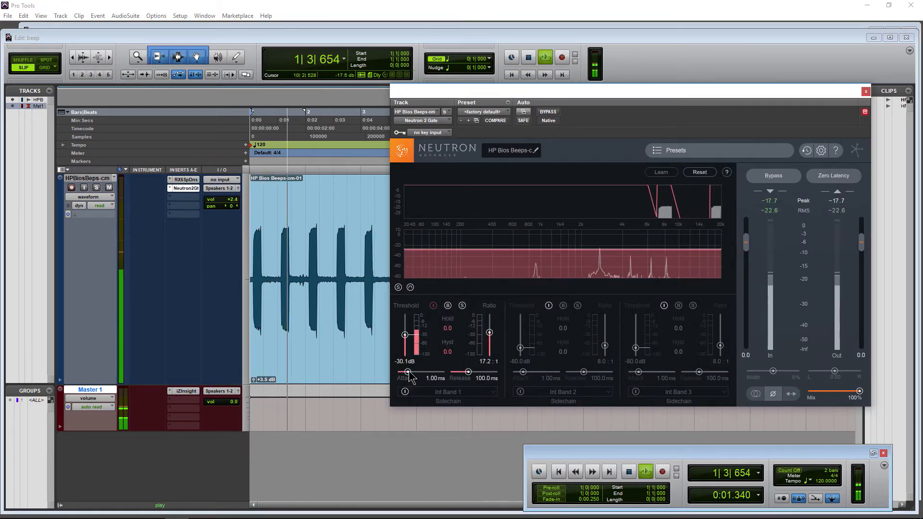
drag(409, 372, 407, 372)
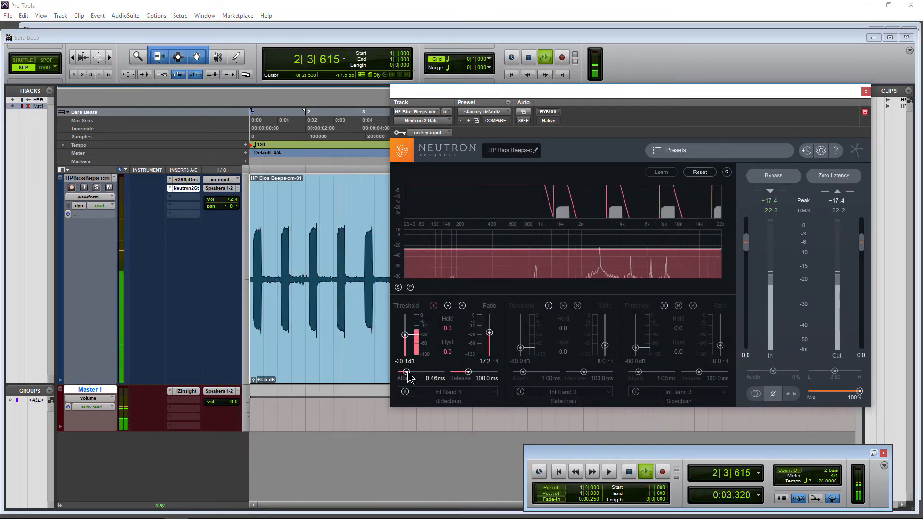
key(space)
Step: Try a long release on the gate while playing the beeps, and set it to 7.33 ms
drag(471, 379, 481, 377)
key(space)
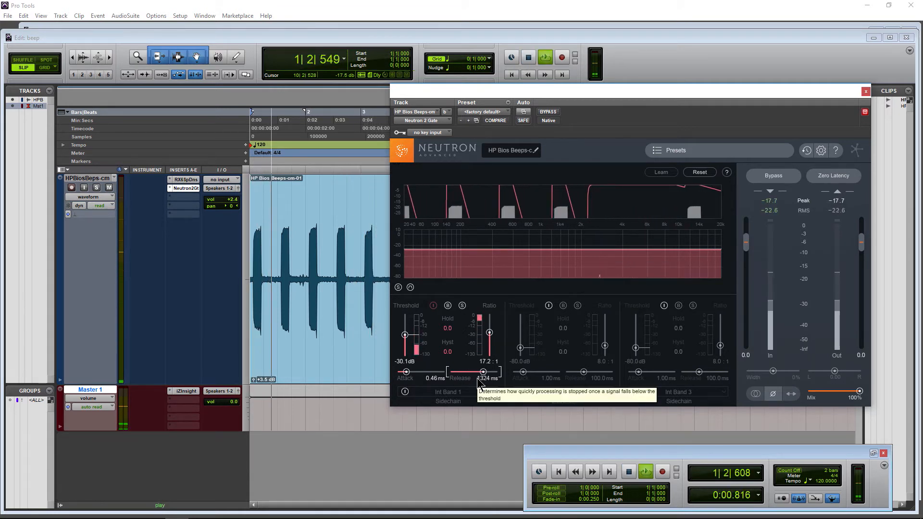
key(space)
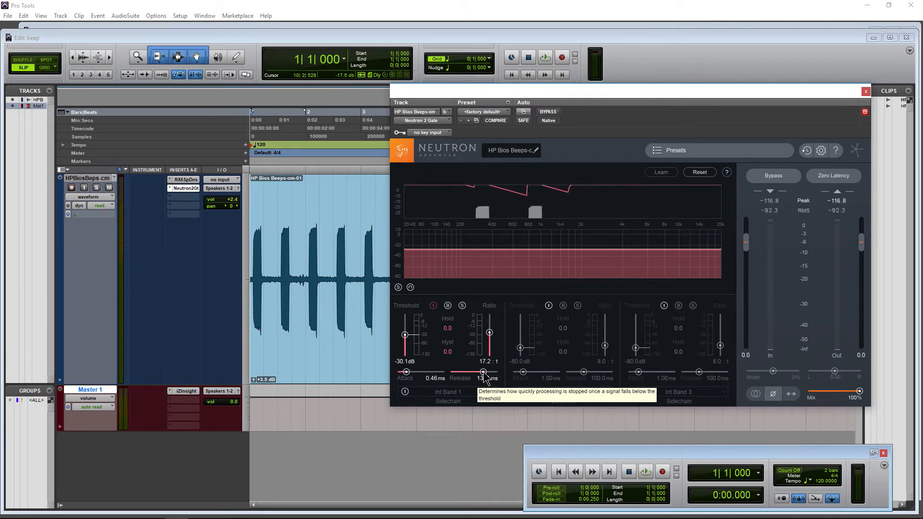
drag(485, 378, 490, 379)
key(space)
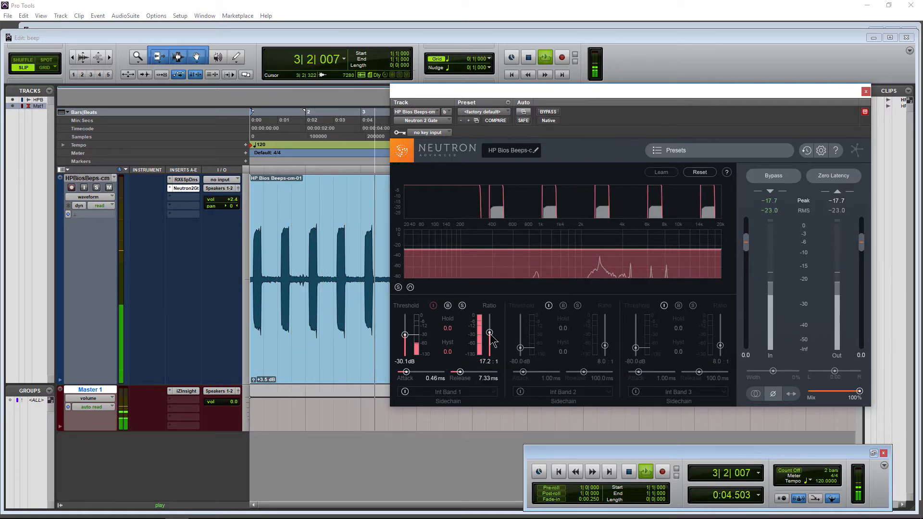
Step: Set the gate's ratio to 14.1:1 and replay the beeps from the session start
drag(490, 333, 489, 338)
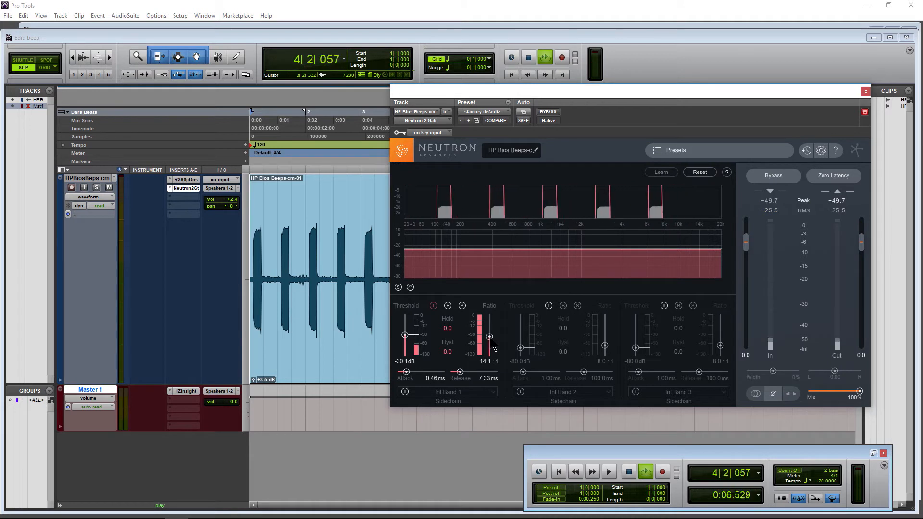
key(space)
key(space)
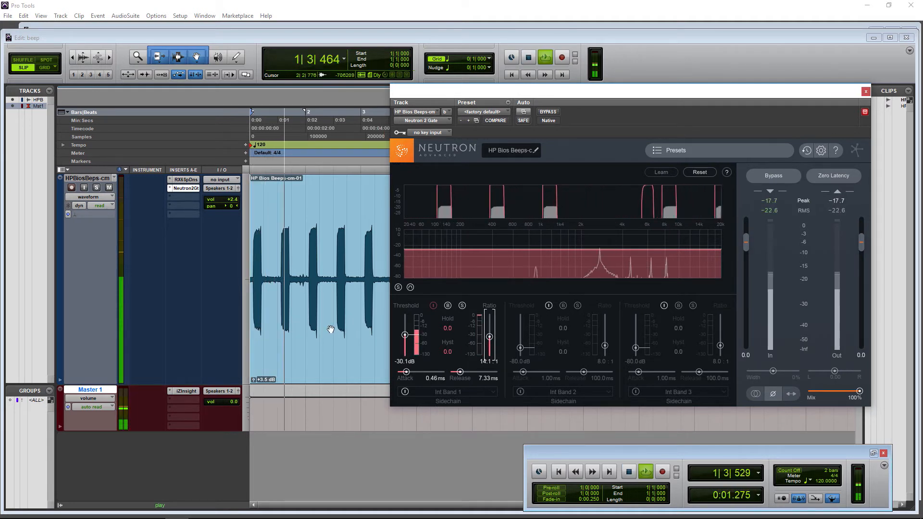
key(space)
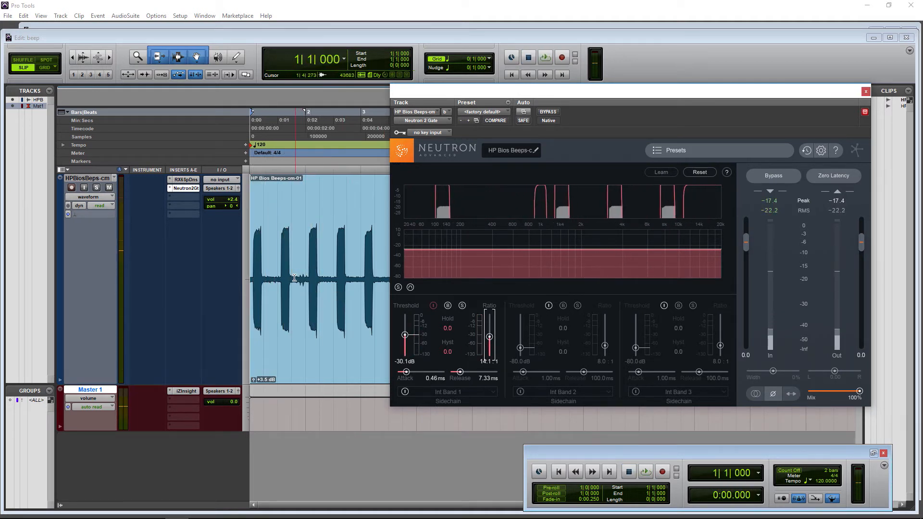
Step: Select only the noise between the second and third beeps in the clip
drag(109, 59, 143, 60)
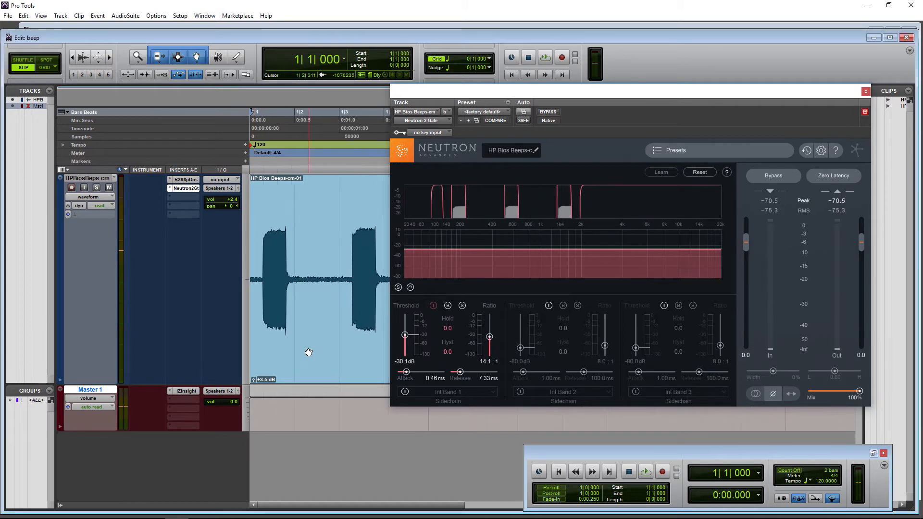
scroll(283, 316, right, 4)
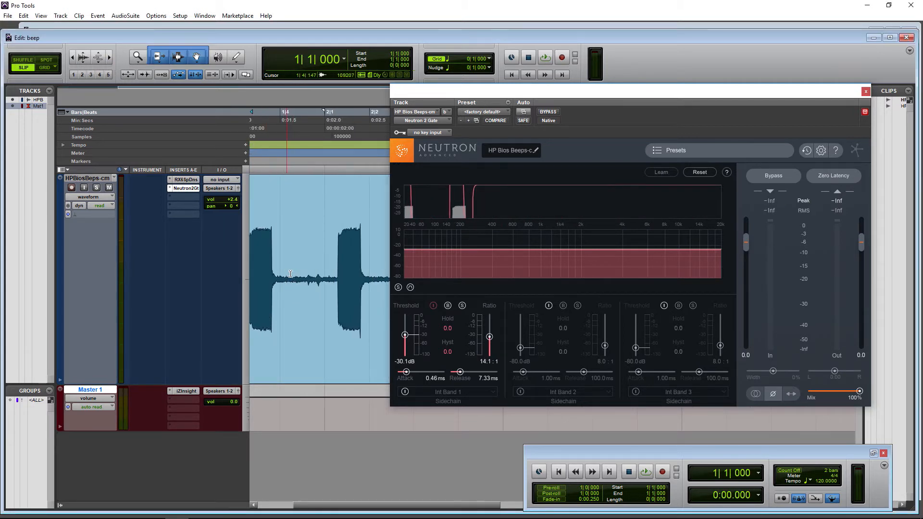
drag(291, 274, 372, 277)
scroll(308, 295, left, 2)
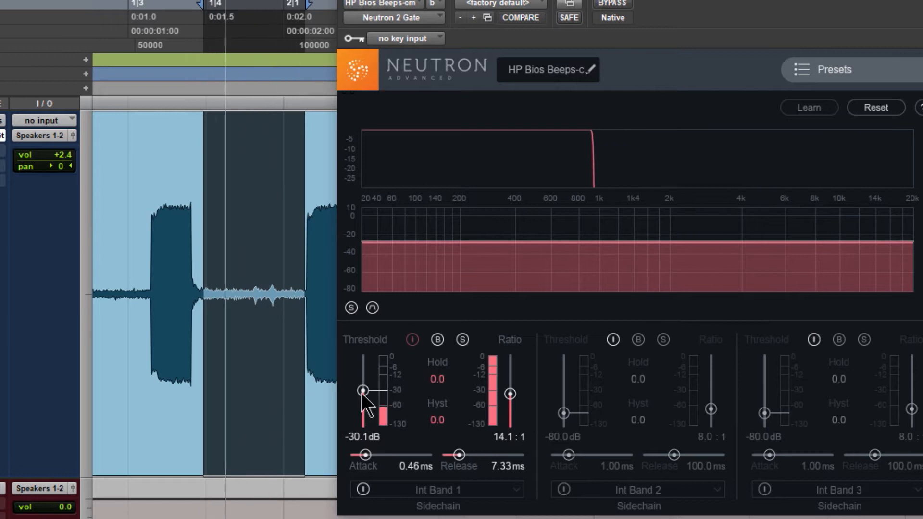
Step: Audition the selected noise at +12.0 track volume with the gate threshold at -97.6 dB, and set the threshold to -31.4 dB
drag(362, 391, 362, 422)
drag(58, 155, 66, 72)
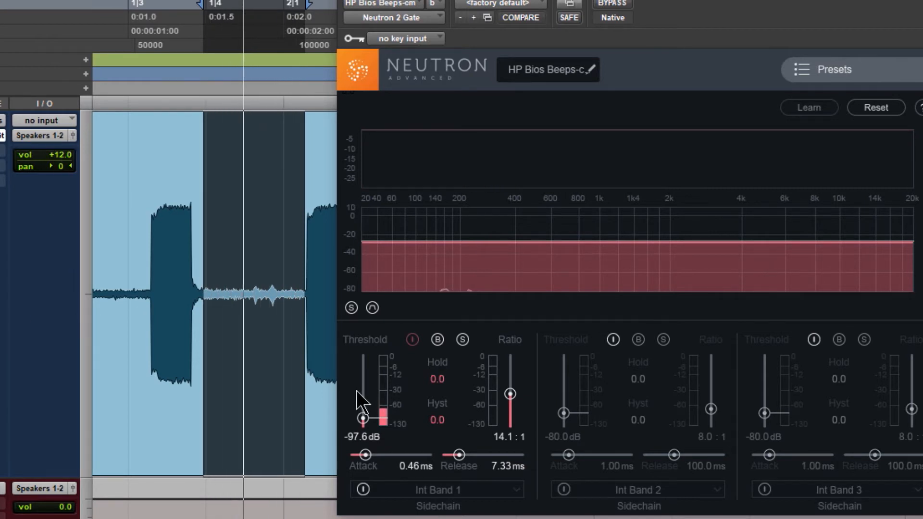
drag(363, 418, 358, 394)
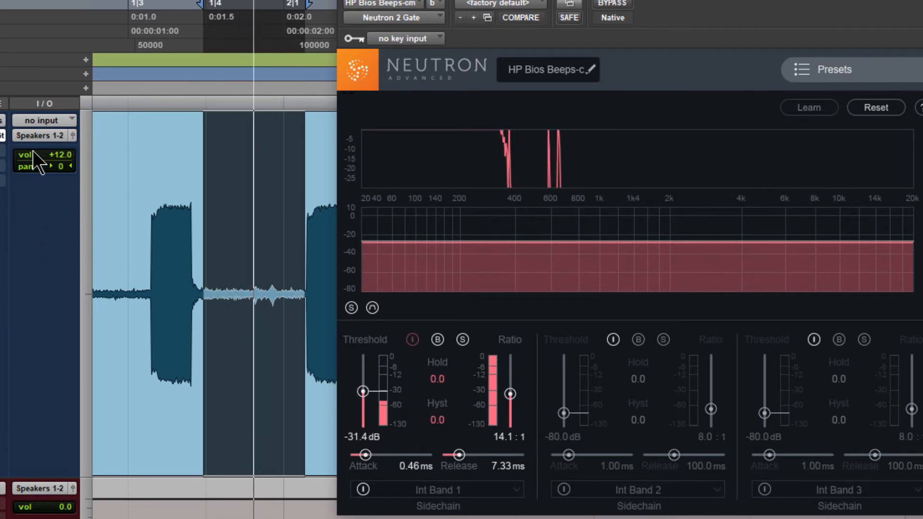
Step: Reset the beep track's volume to 0.0 and play the whole clip through the gate from the session start
alt+click(61, 155)
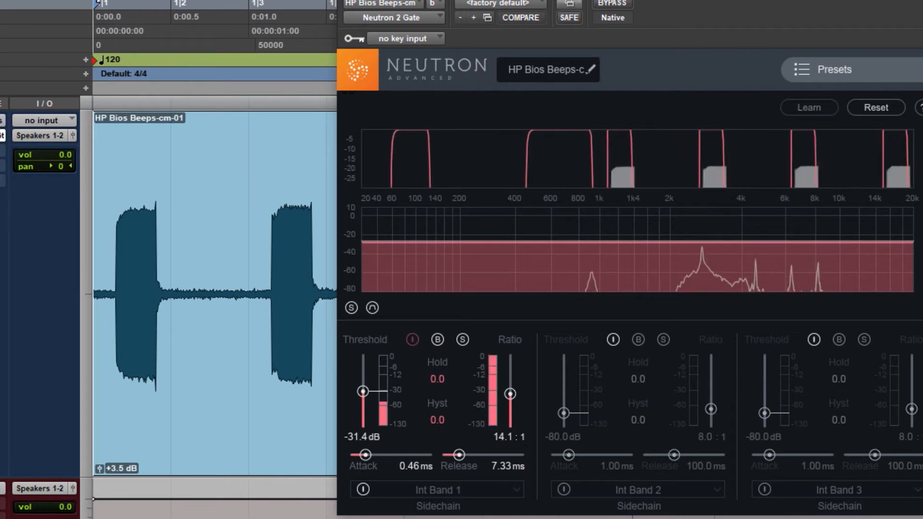
key(r)
key(r)
key(r)
key(r)
key(r)
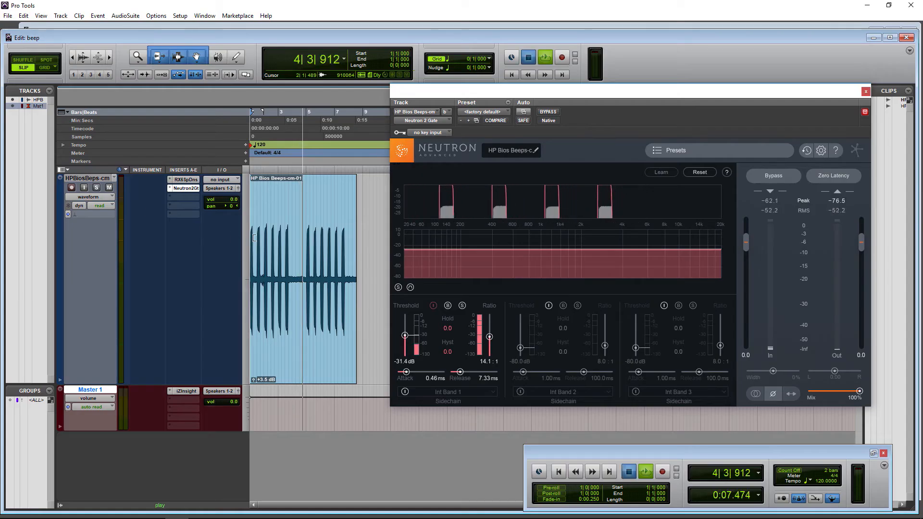
key(space)
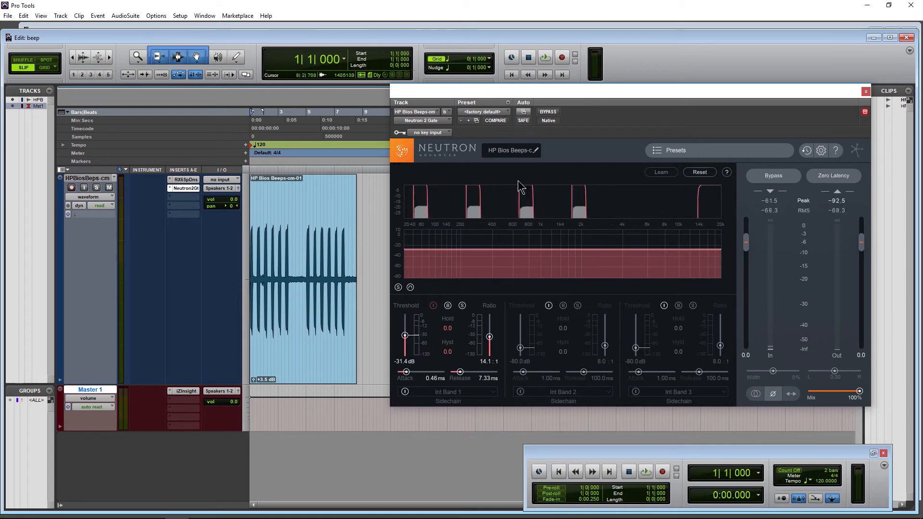
Step: Bypass the Neutron 2 Gate, close its window and play the clip from the start
click(548, 112)
click(866, 92)
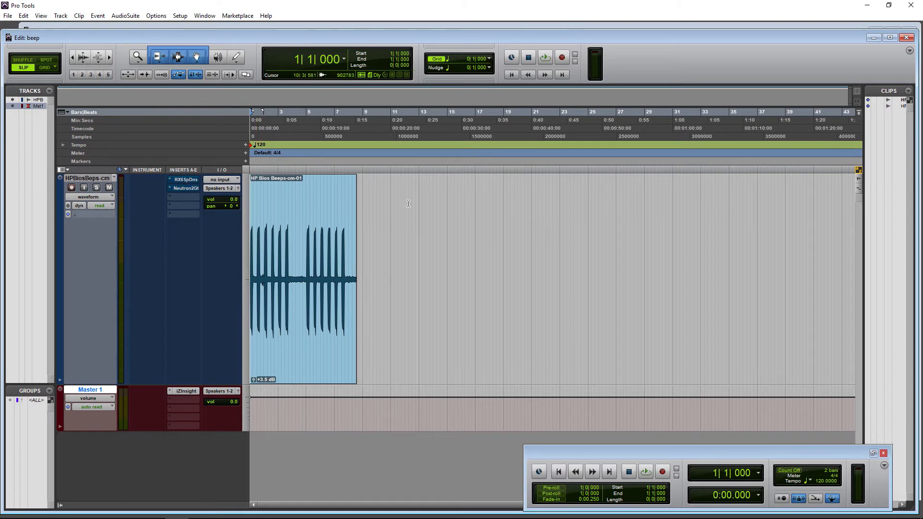
click(110, 57)
key(space)
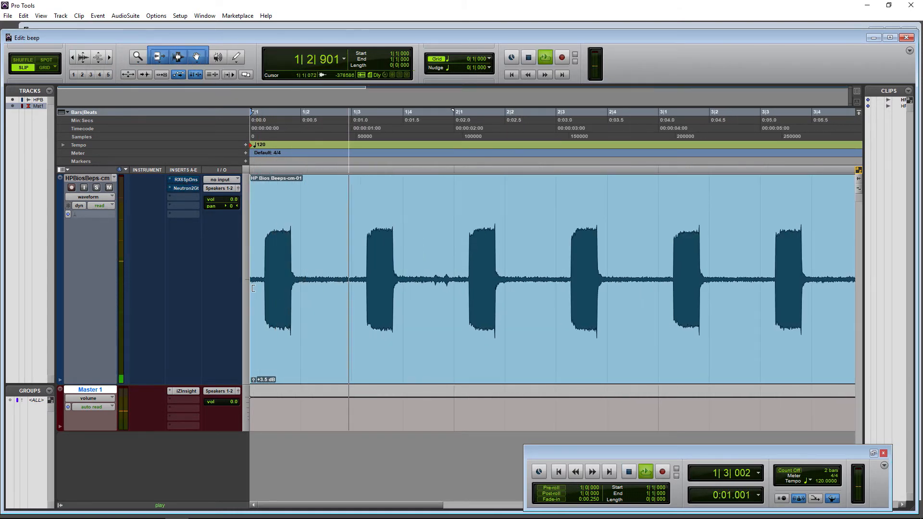
Step: Raise the beep track's volume to +12.0 and replay the beeps to compare the background noise
key(space)
drag(234, 199, 233, 183)
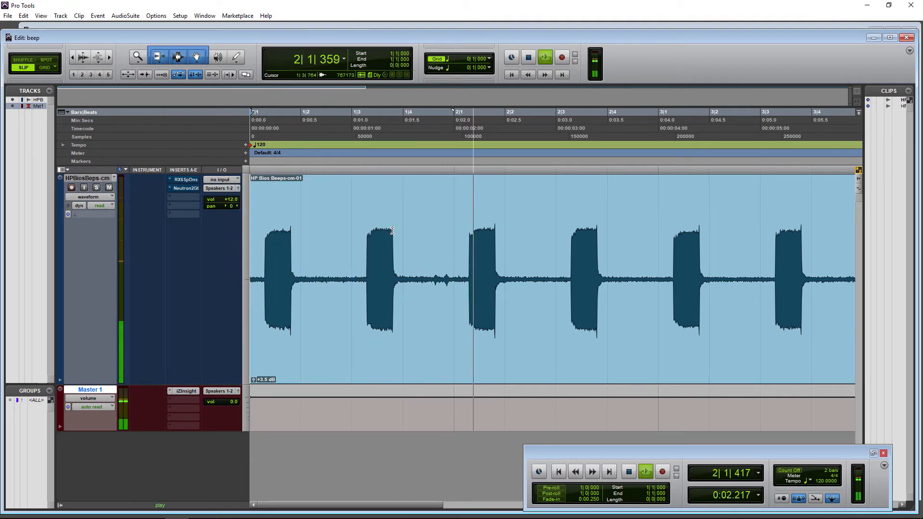
key(space)
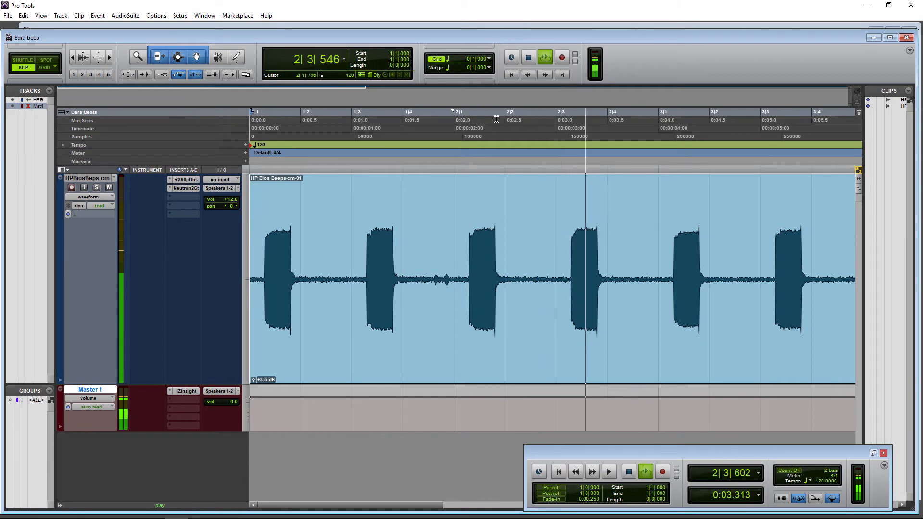
key(space)
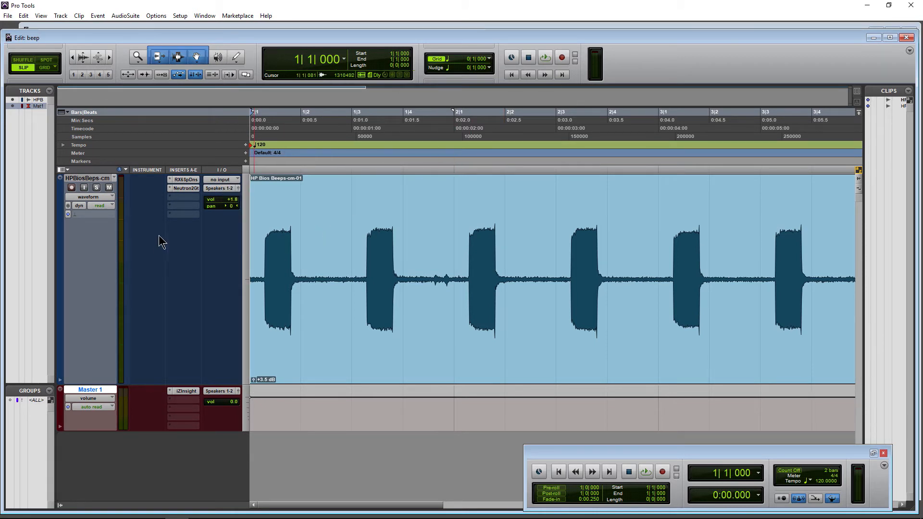
Step: Insert Ozone 8 Maximizer after the gate on the beep track, with a -0.3 dB ceiling and -2.2 dB threshold
click(187, 195)
mouse_move(223, 212)
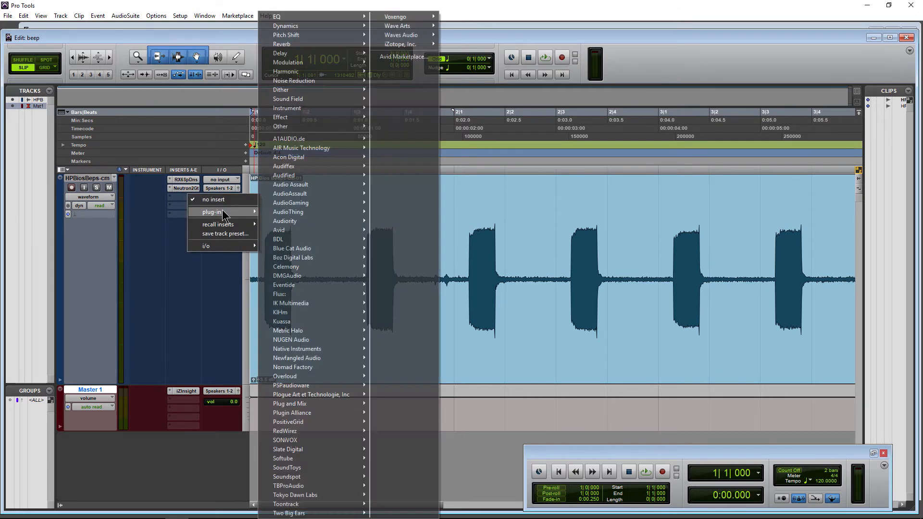
mouse_move(393, 46)
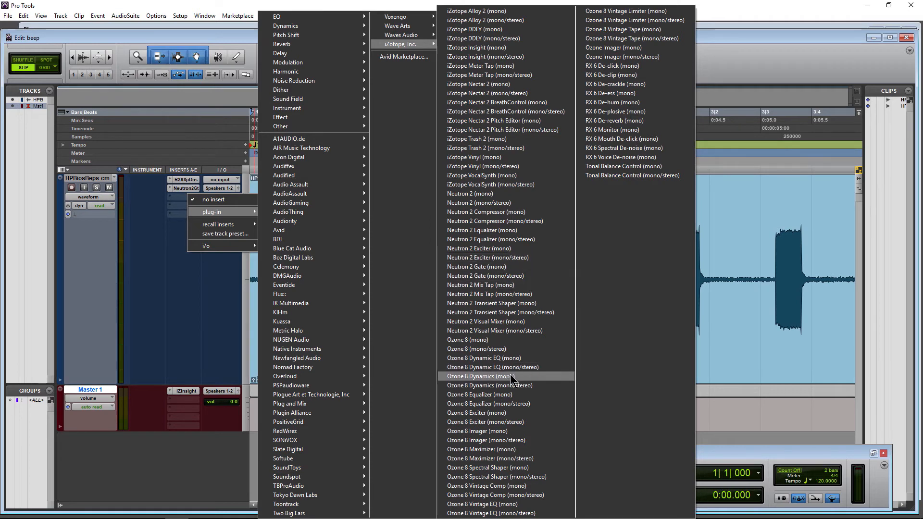
click(511, 451)
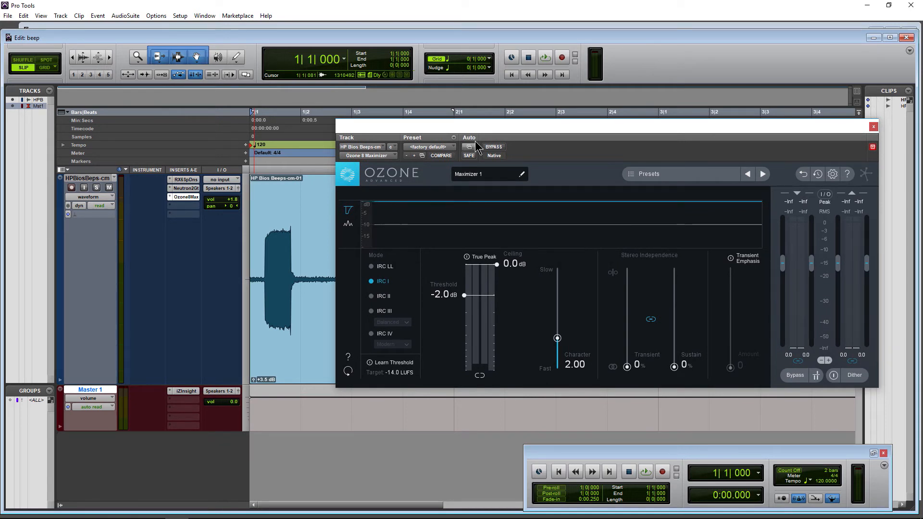
drag(440, 134, 477, 132)
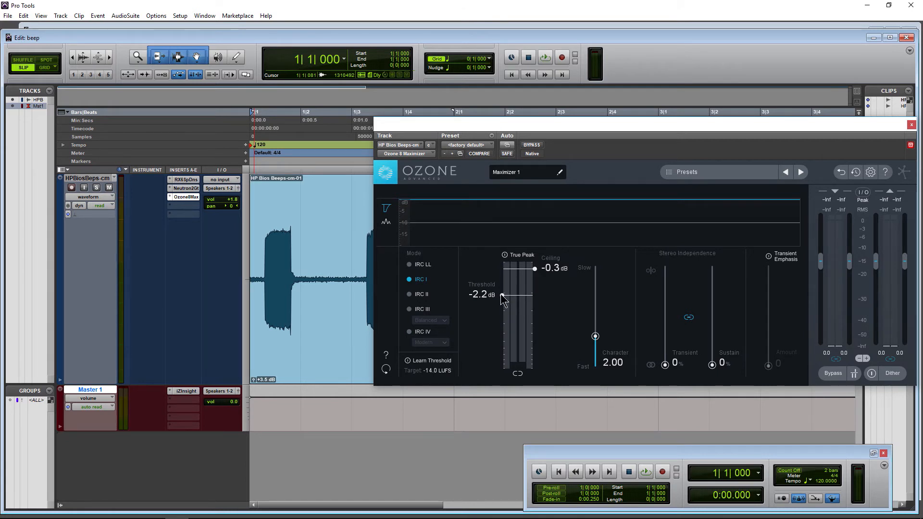
Step: Play the beeps through the maximizer and show the first group of beeps in the timeline
key(space)
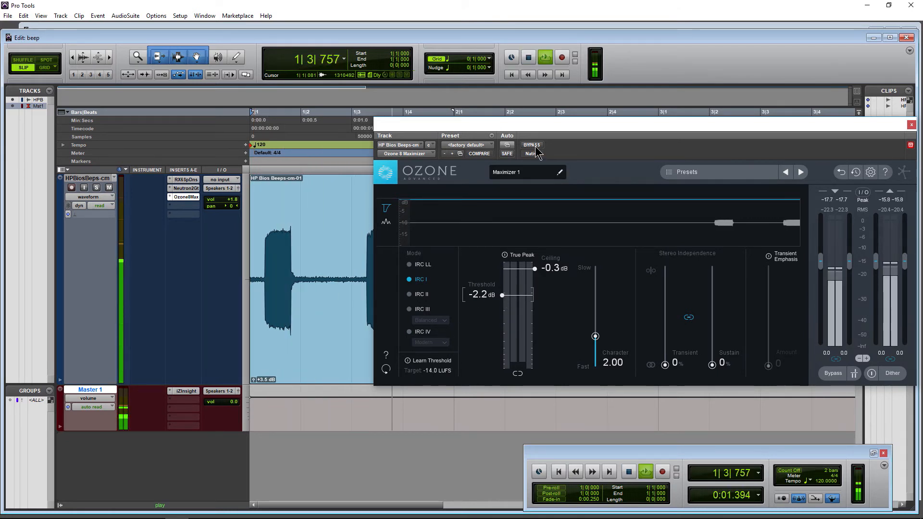
click(72, 57)
click(72, 57)
click(73, 57)
click(73, 57)
click(72, 58)
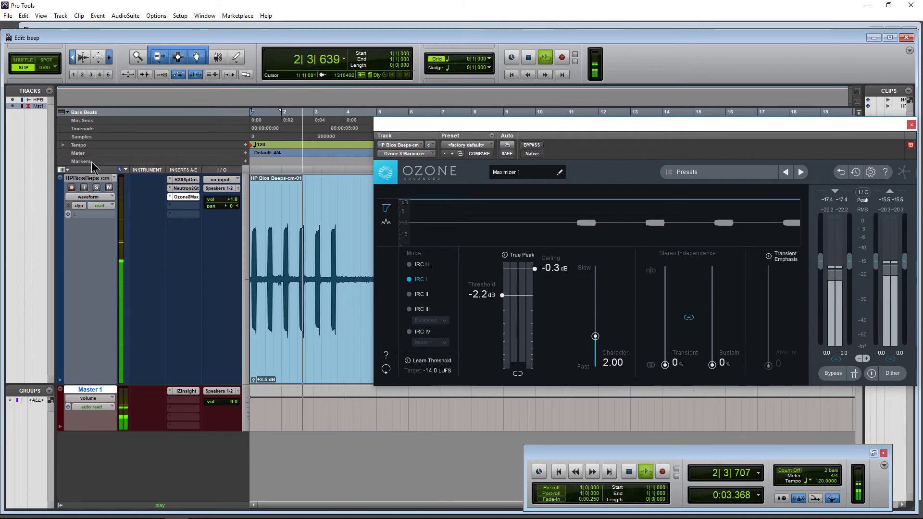
click(72, 57)
key(space)
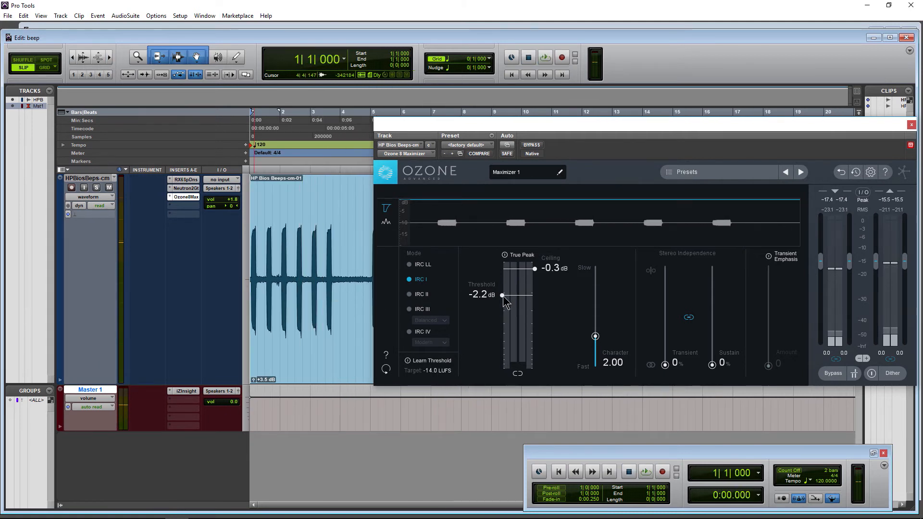
Step: Set the maximizer's ceiling to -0.4 dB and its threshold to -5.7 dB while playing the beeps
key(space)
drag(503, 299, 503, 352)
key(space)
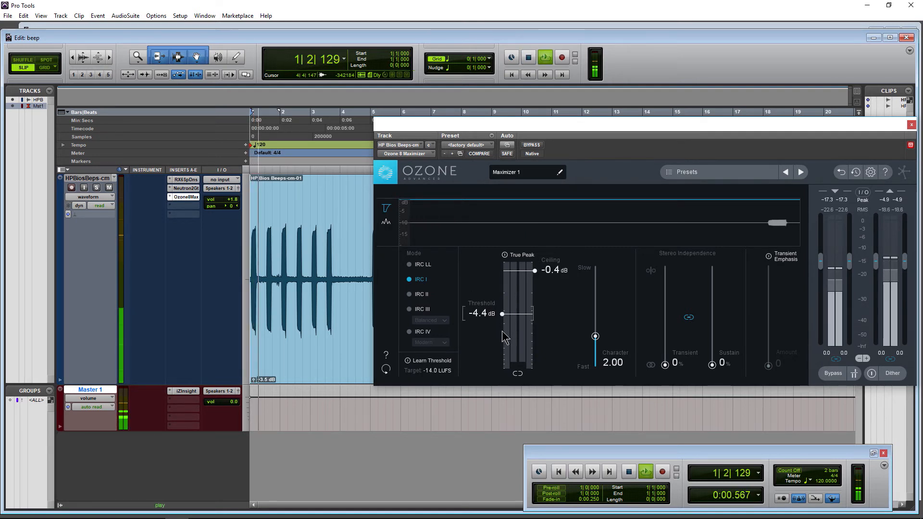
drag(501, 315, 502, 322)
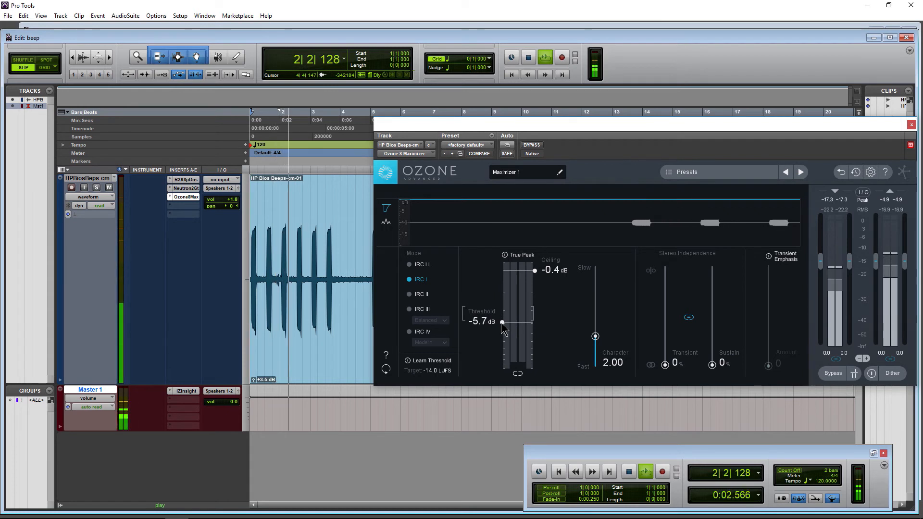
key(space)
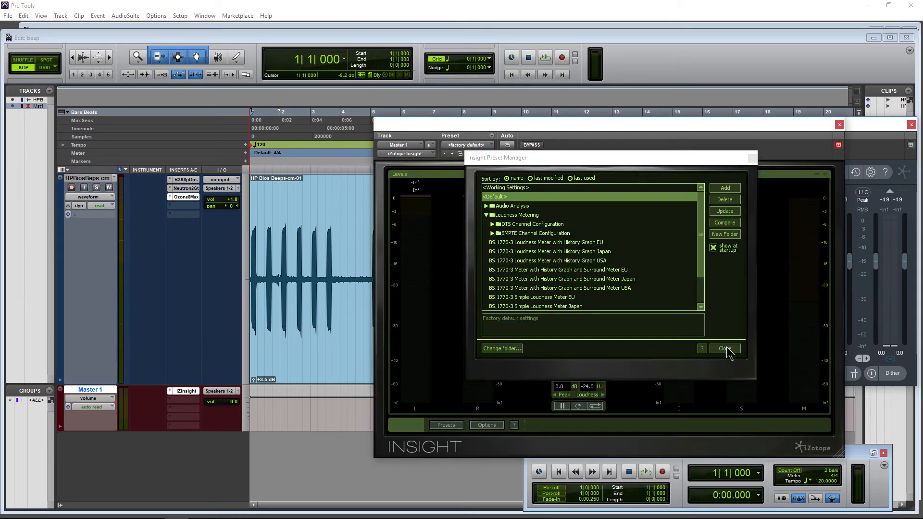
Step: Dismiss the Insight preset manager, measure the loudness of the beeps on the master track, and close the meter
click(727, 350)
drag(664, 130, 537, 113)
key(space)
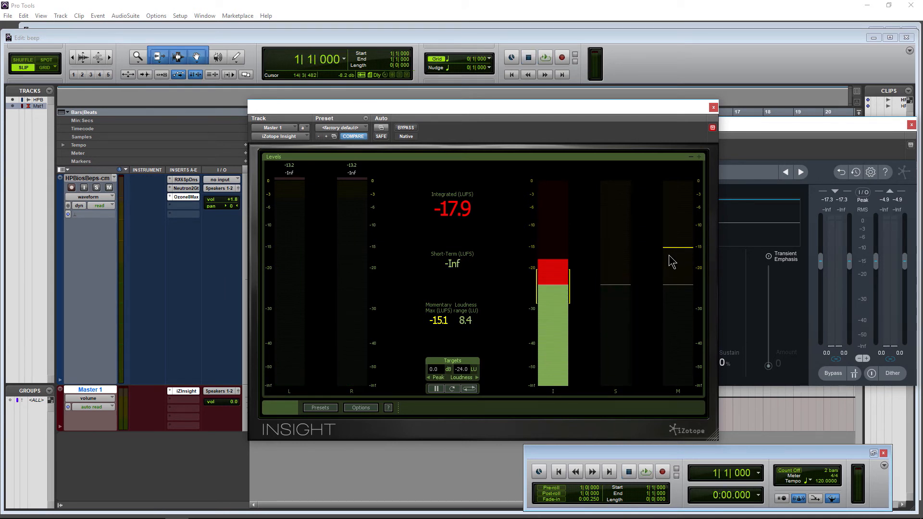
key(space)
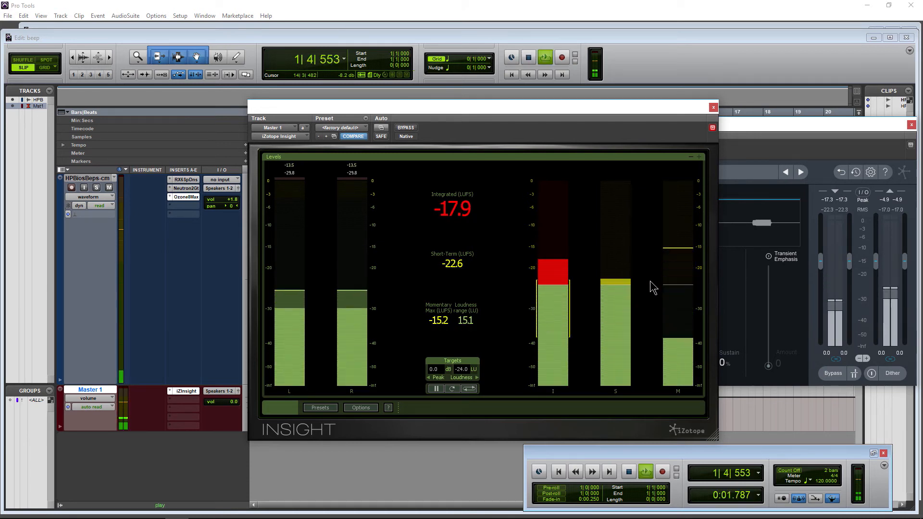
click(713, 106)
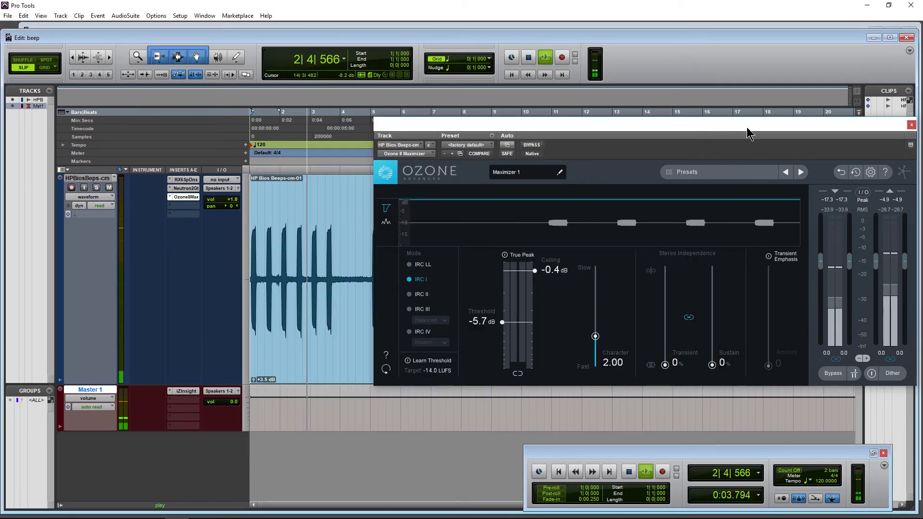
Step: Compare playback of the beeps with the maximizer bypassed and re-enabled
click(534, 146)
key(space)
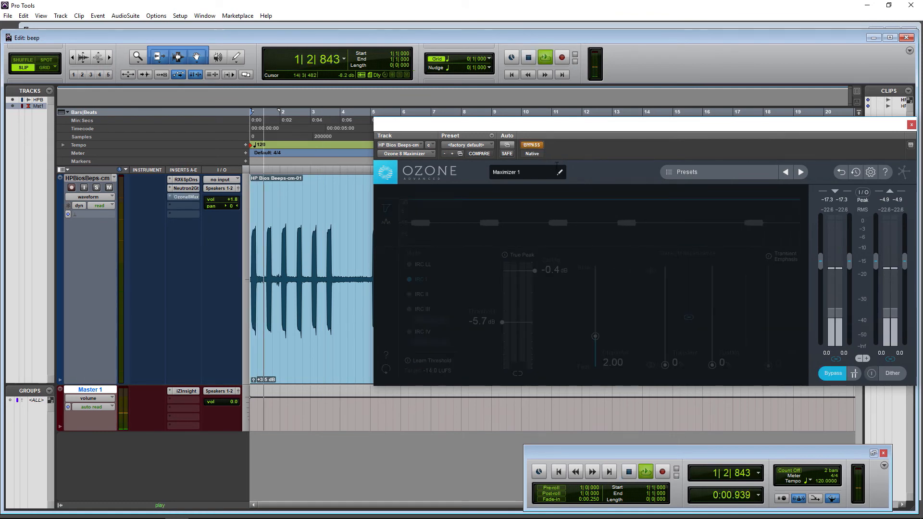
click(532, 146)
key(space)
Step: Set the maximizer's threshold to -6.0 dB during playback and close its window
key(space)
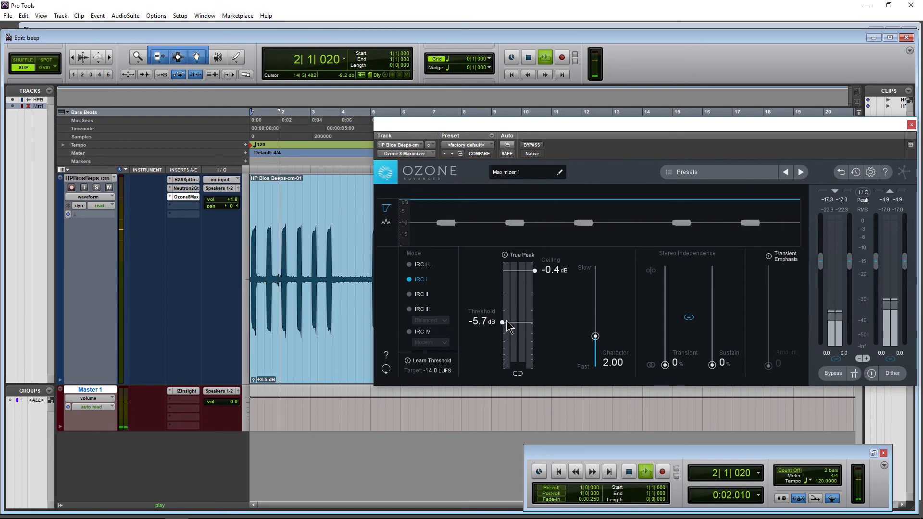
drag(516, 323, 515, 325)
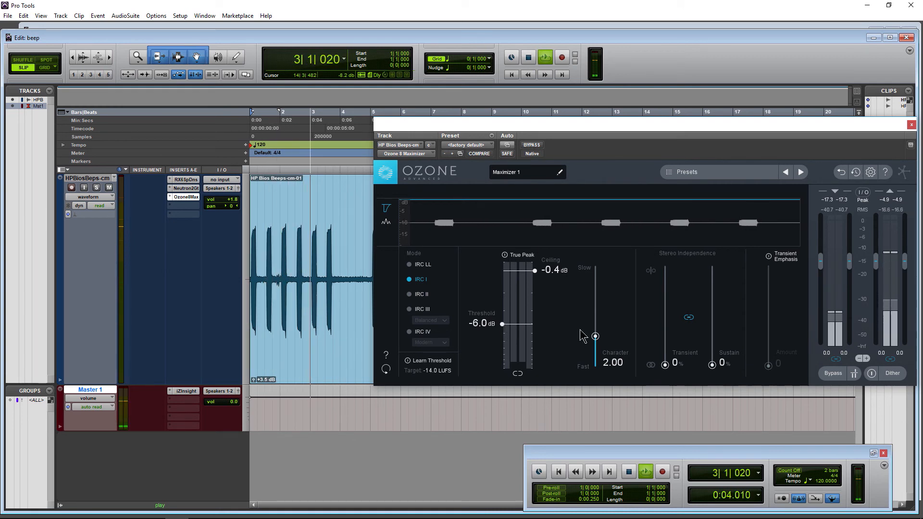
key(space)
click(912, 125)
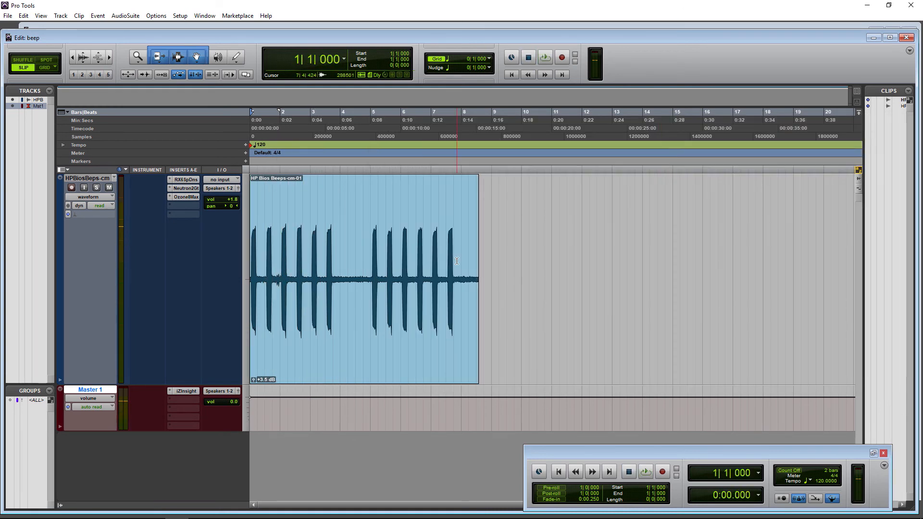
Step: Select the whole beep clip and bounce it offline to an interleaved 24-bit, 48 kHz WAV file named BIOS ERROR BEEPS DONE
click(376, 341)
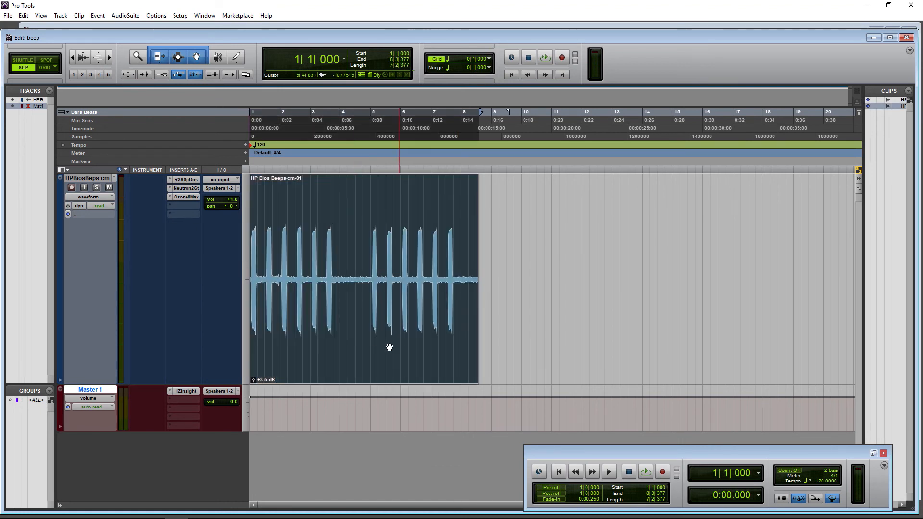
click(15, 10)
mouse_move(64, 147)
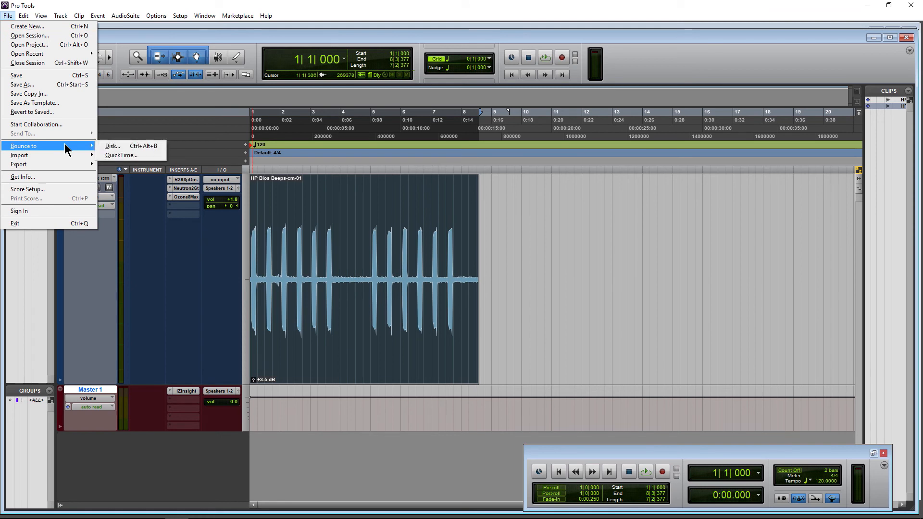
click(154, 146)
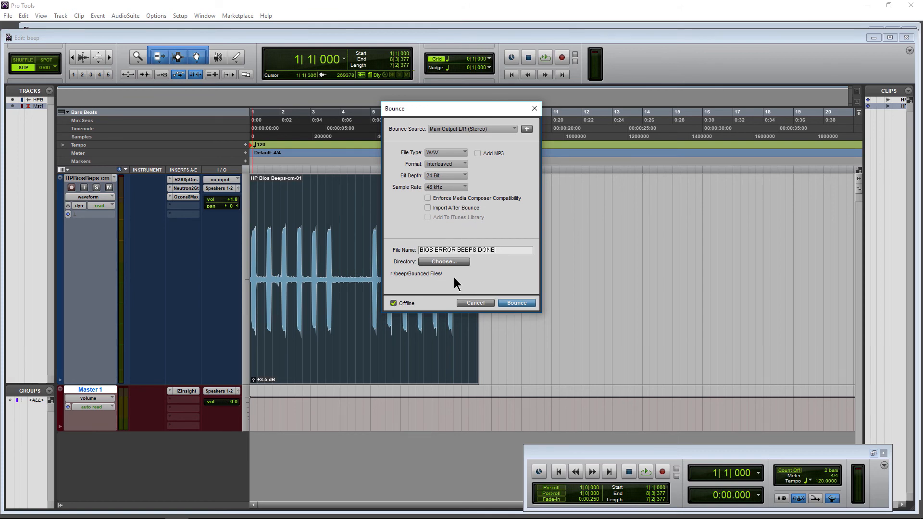
click(517, 303)
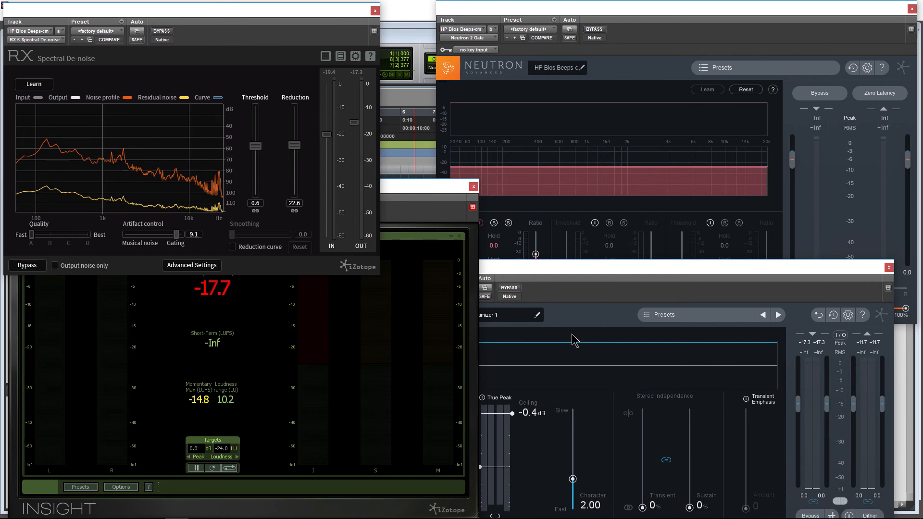
Step: Close Insight and play the clip at +12.0 track volume with Spectral De-noise, the gate and the maximizer all bypassed
click(473, 187)
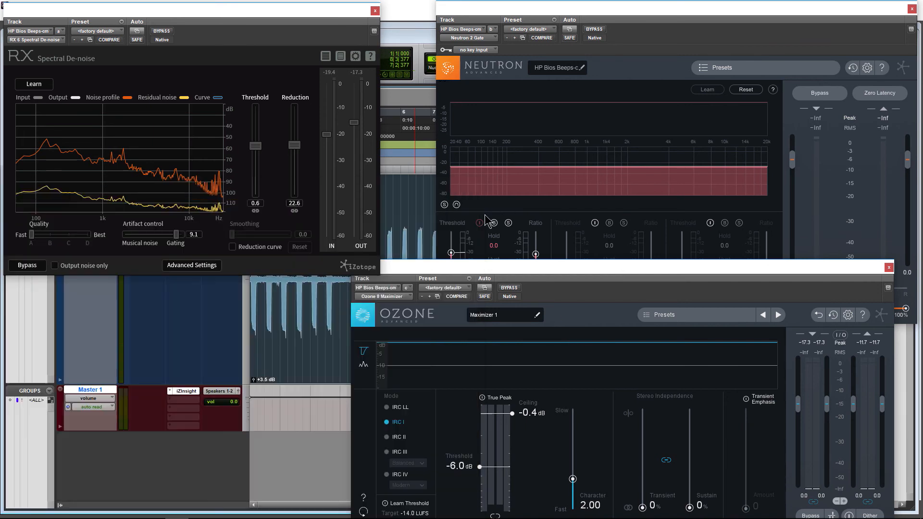
click(510, 287)
click(594, 29)
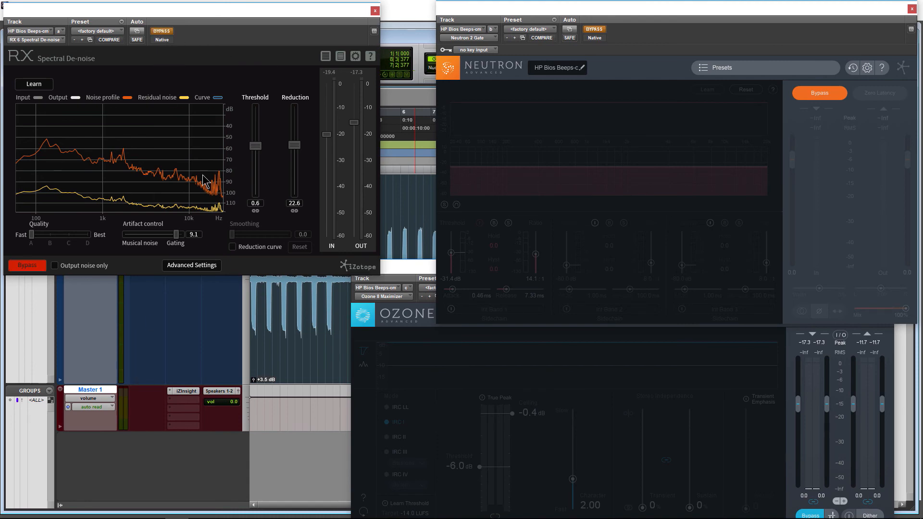
drag(210, 13, 544, 55)
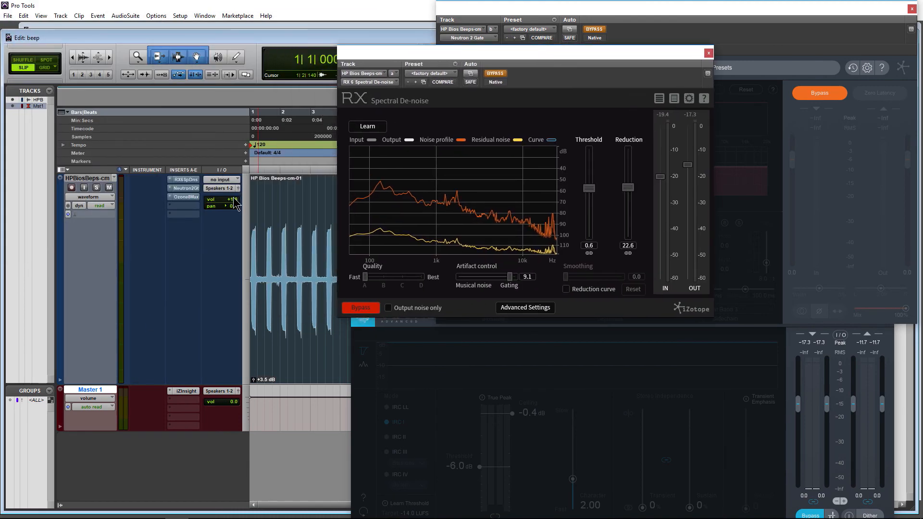
key(space)
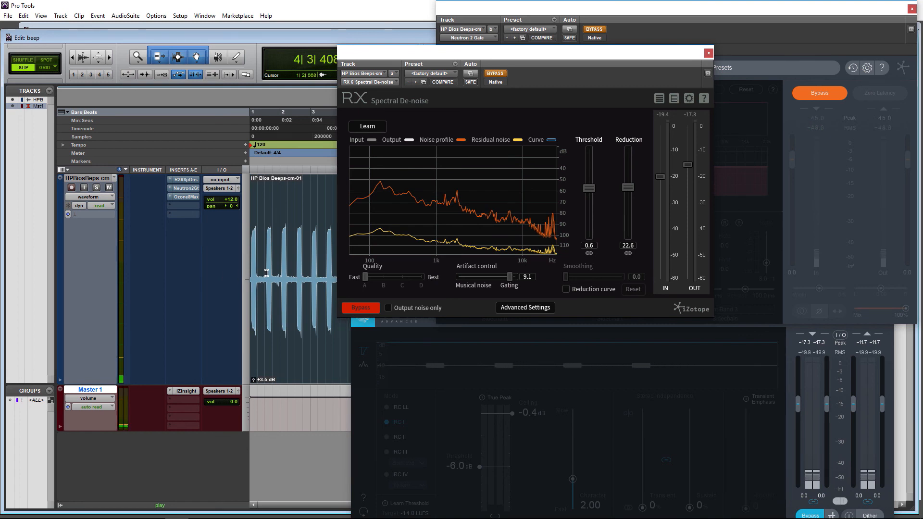
key(space)
Step: Re-enable Spectral De-noise, the Neutron 2 Gate and the Ozone 8 Maximizer
click(495, 73)
drag(561, 58, 370, 39)
click(594, 29)
click(536, 417)
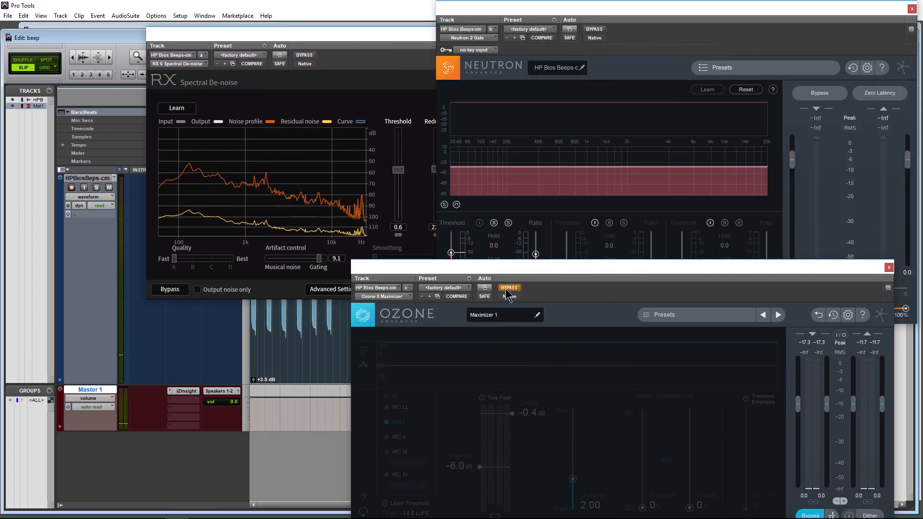
click(509, 288)
Step: Lower the beep track's volume to +3.6 and play the clip through all three enabled plug-ins
drag(315, 42, 466, 49)
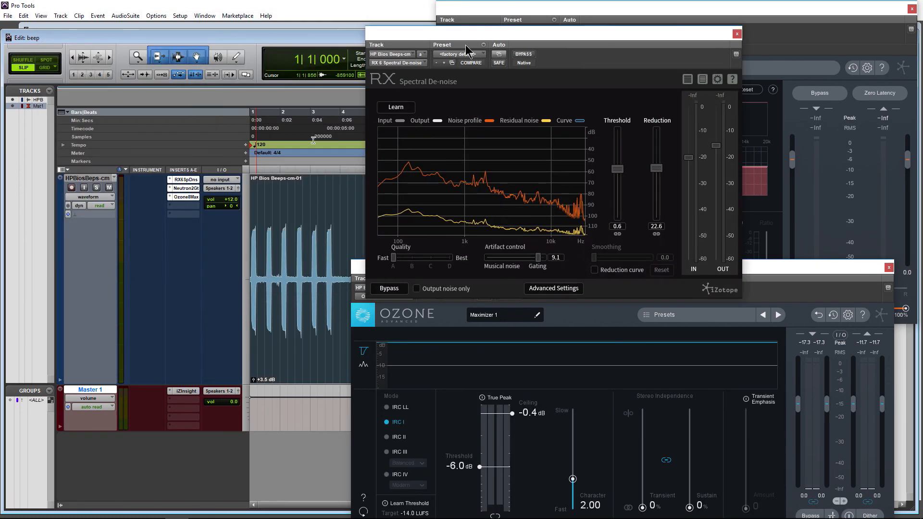
drag(225, 203, 231, 214)
drag(568, 34, 224, 22)
key(space)
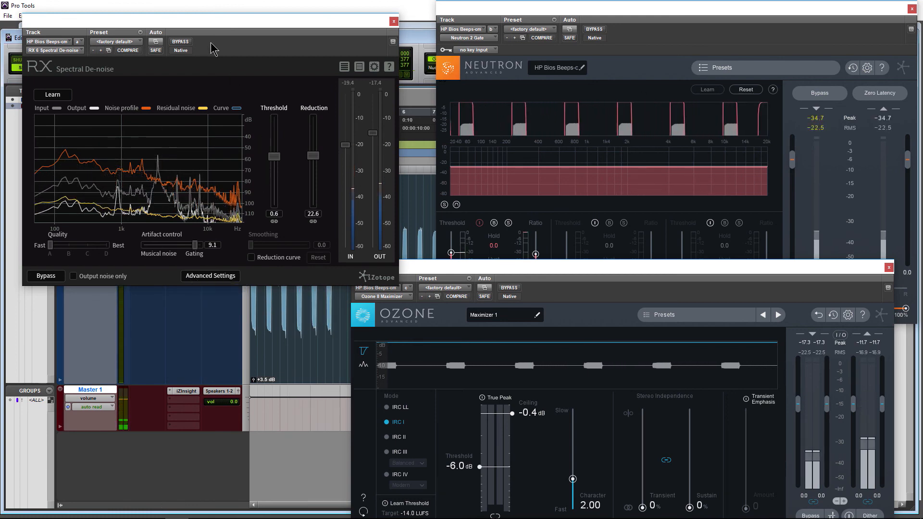
drag(188, 29, 507, 50)
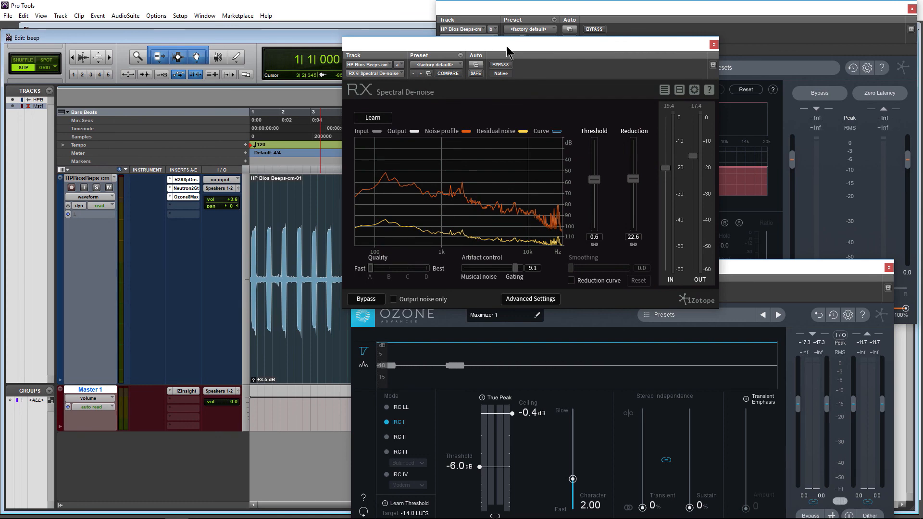
drag(508, 51, 236, 42)
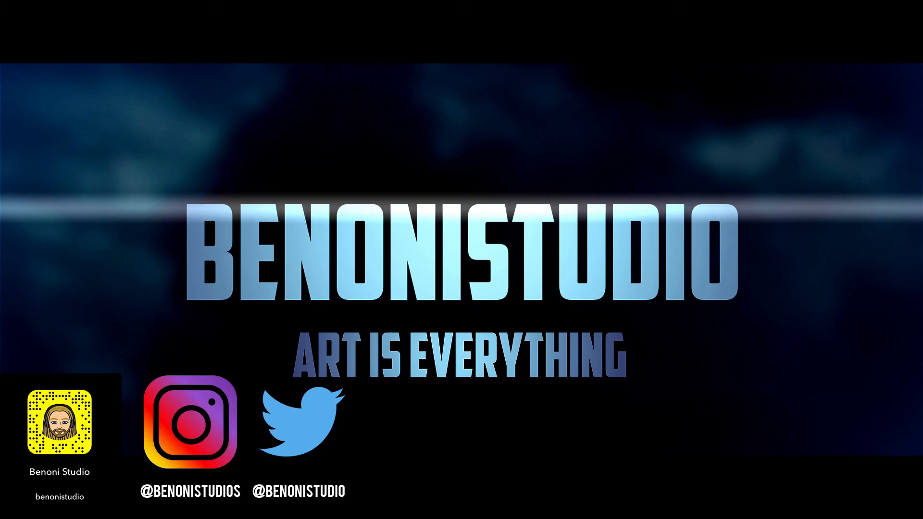